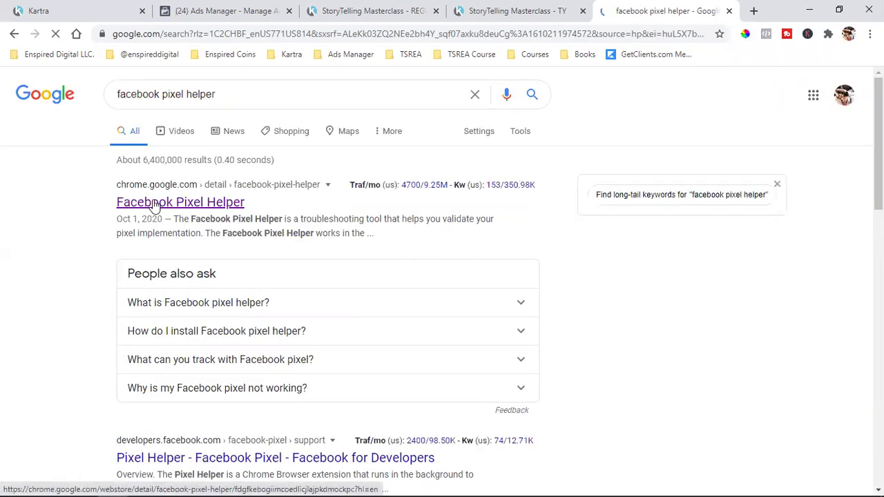
- Open the Facebook Pixel Helper listing in the Chrome Web Store and check that page for pixels with the extension
{"action": "left_click", "coordinate": [156, 205]}
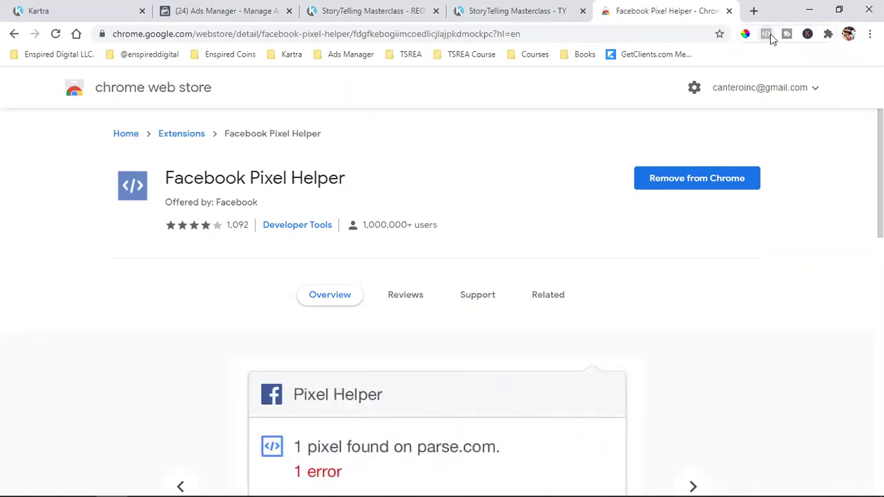
{"action": "left_click", "coordinate": [767, 35]}
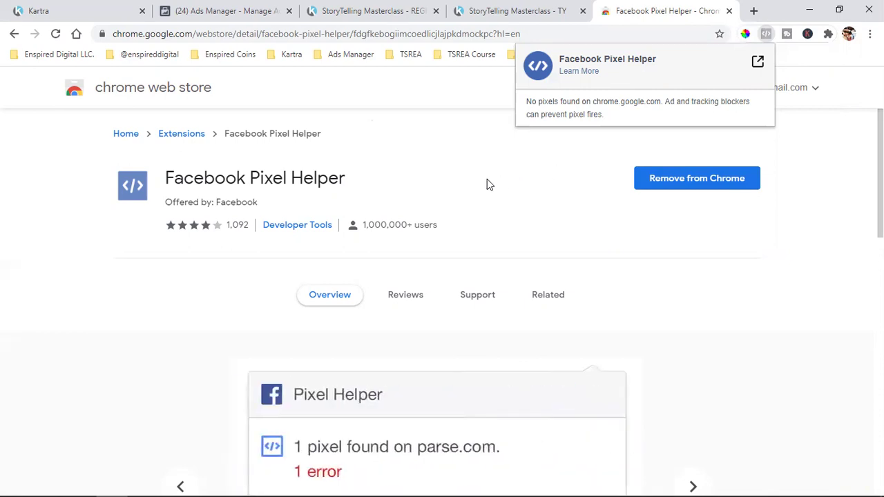
- Check the StoryTelling Masterclass registration and thank-you pages for installed pixels with Facebook Pixel Helper
{"action": "left_click", "coordinate": [376, 10]}
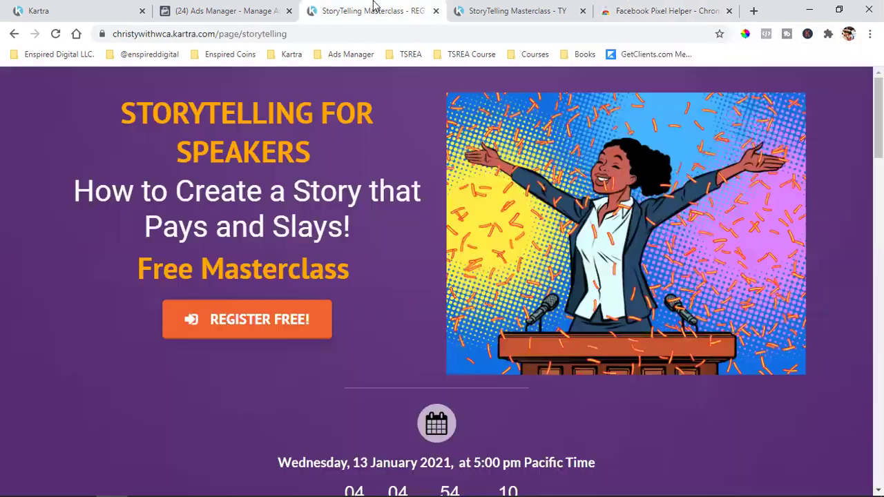
{"action": "left_click", "coordinate": [767, 35]}
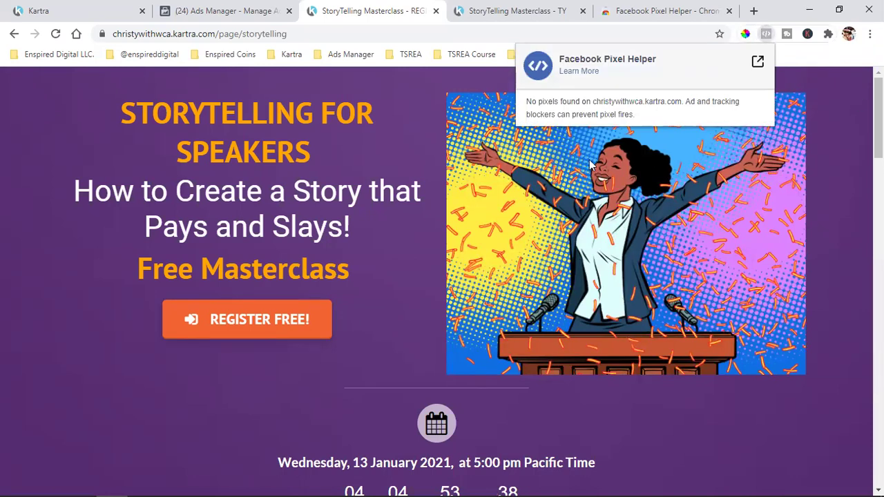
{"action": "left_click", "coordinate": [859, 99]}
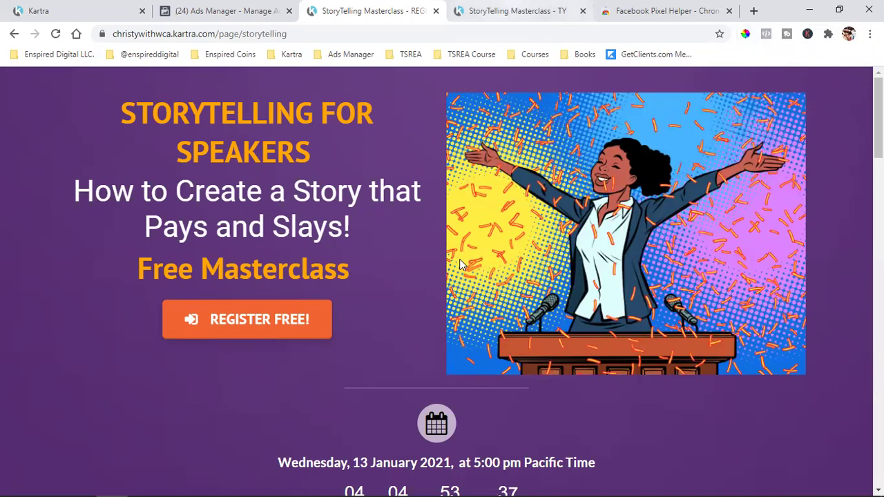
{"action": "left_click", "coordinate": [764, 35]}
{"action": "left_click", "coordinate": [507, 11]}
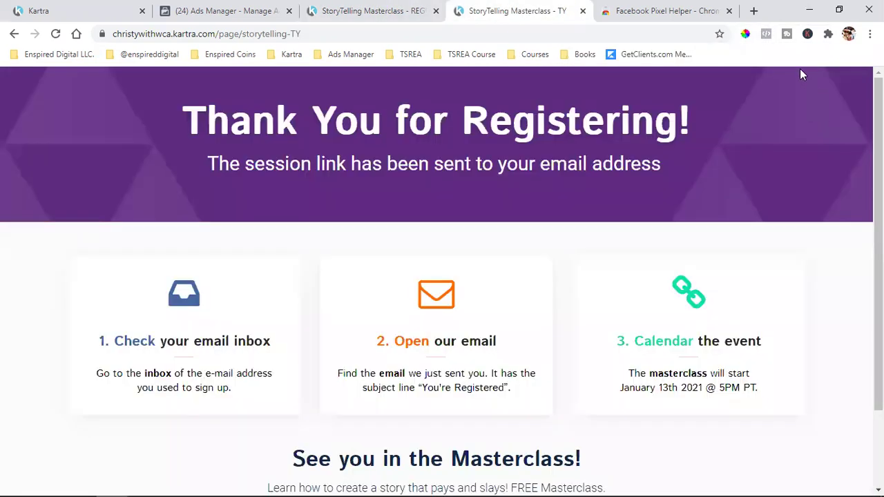
{"action": "left_click", "coordinate": [765, 38]}
{"action": "left_click", "coordinate": [758, 159]}
- Recheck the Chrome Web Store page with Facebook Pixel Helper and close the store page
{"action": "left_click", "coordinate": [636, 10]}
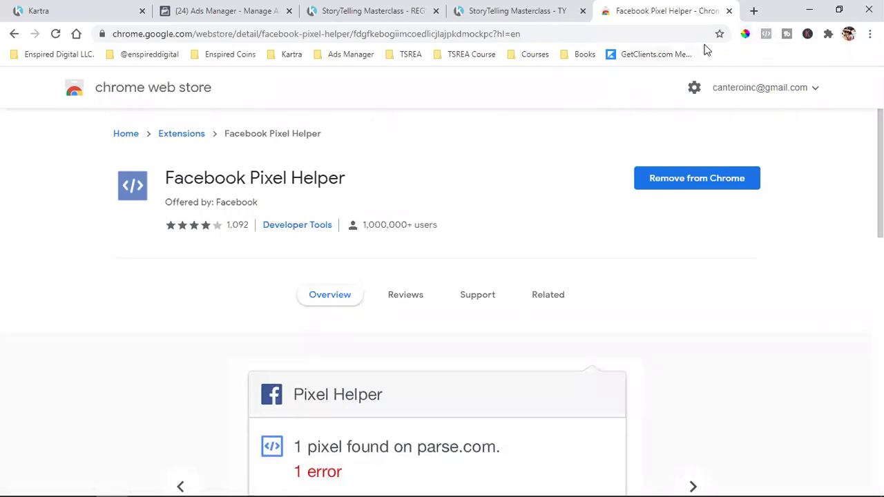
{"action": "left_click", "coordinate": [768, 39]}
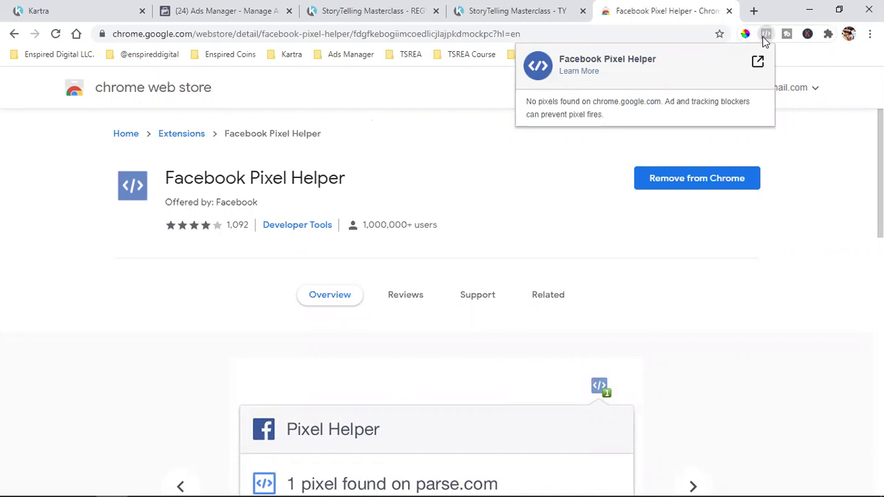
{"action": "left_click", "coordinate": [728, 11]}
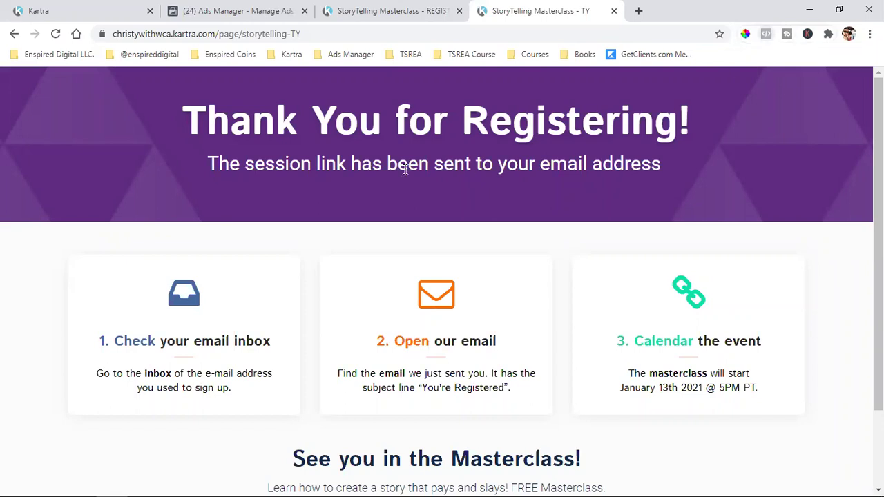
- Open the StoryTelling Masterclass - REGISTER page in the Kartra page editor
{"action": "left_click", "coordinate": [128, 9]}
{"action": "left_click", "coordinate": [335, 5]}
{"action": "left_click", "coordinate": [82, 10]}
{"action": "left_click", "coordinate": [748, 117]}
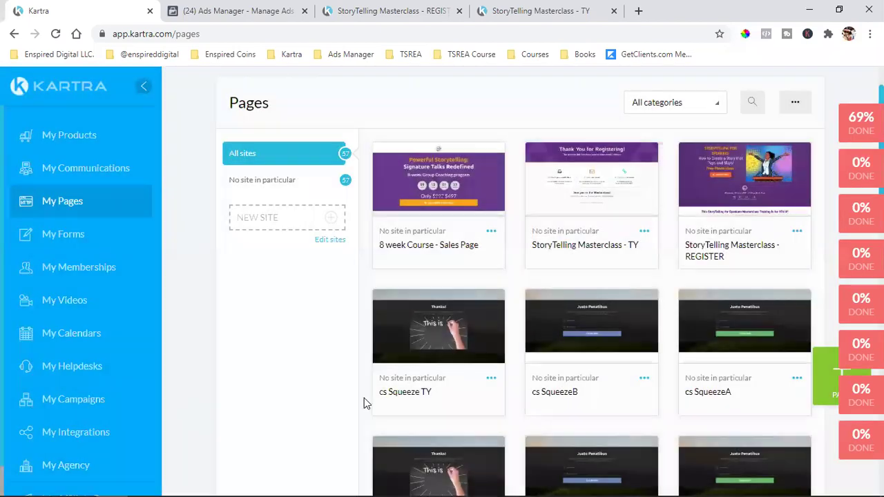
{"action": "left_click", "coordinate": [797, 239]}
{"action": "left_click", "coordinate": [752, 262]}
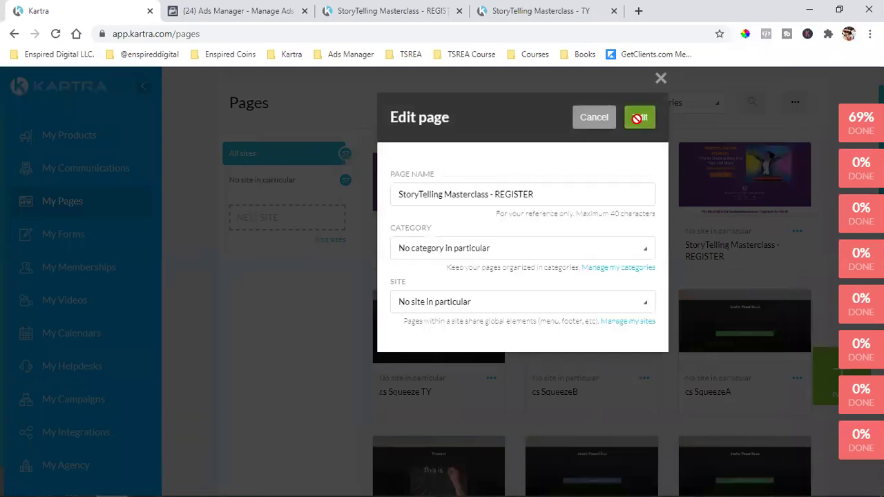
{"action": "left_click", "coordinate": [637, 119]}
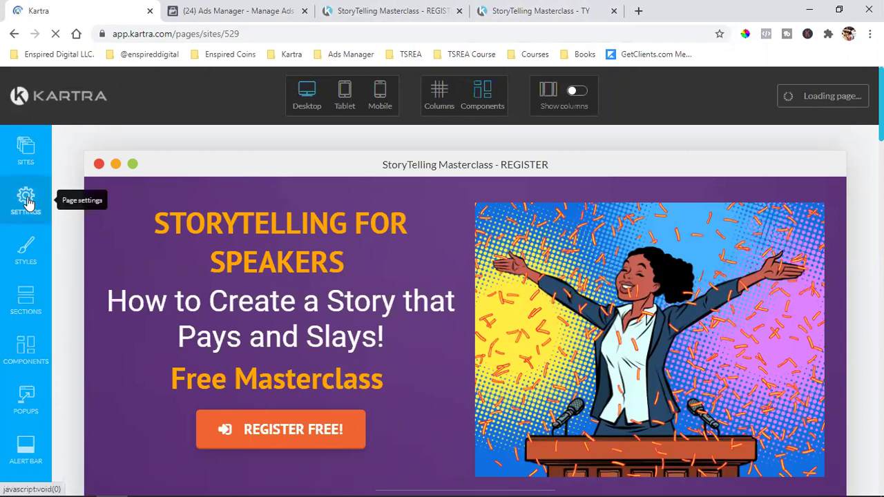
- Open the registration page's tracking code settings and go to the field for embedding the Facebook Ads tracking code
{"action": "left_click", "coordinate": [26, 198]}
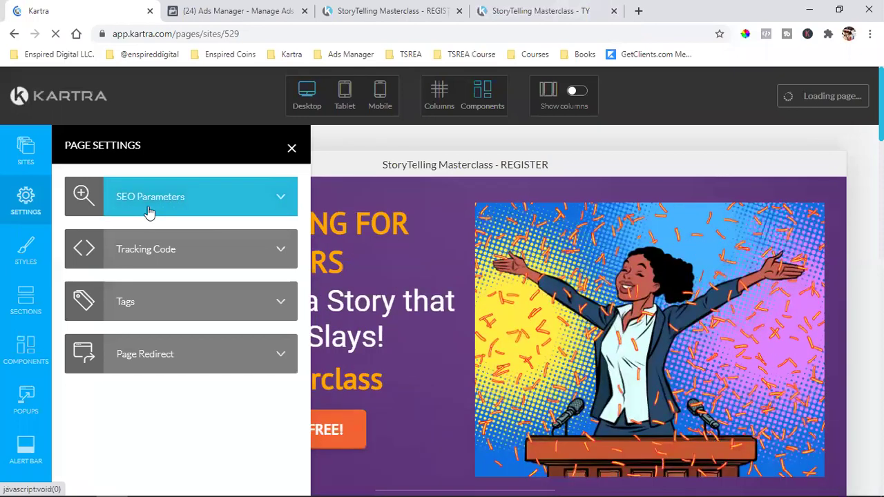
{"action": "left_click", "coordinate": [148, 210]}
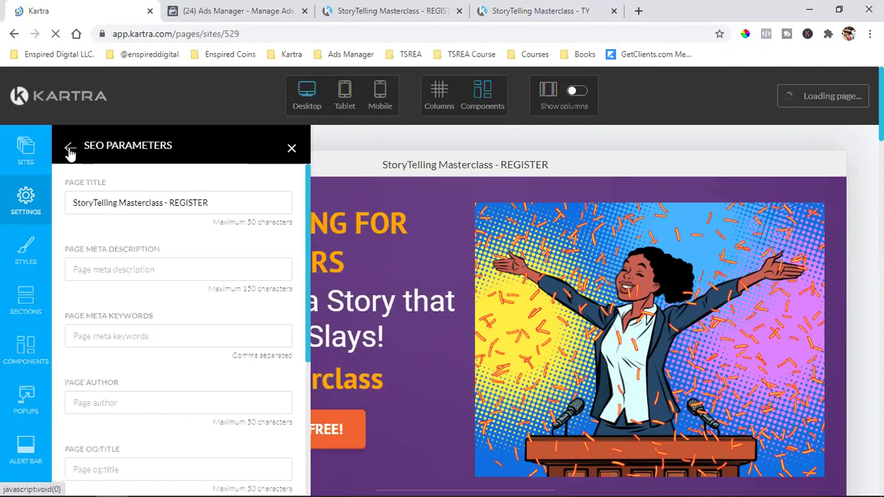
{"action": "left_click", "coordinate": [22, 200]}
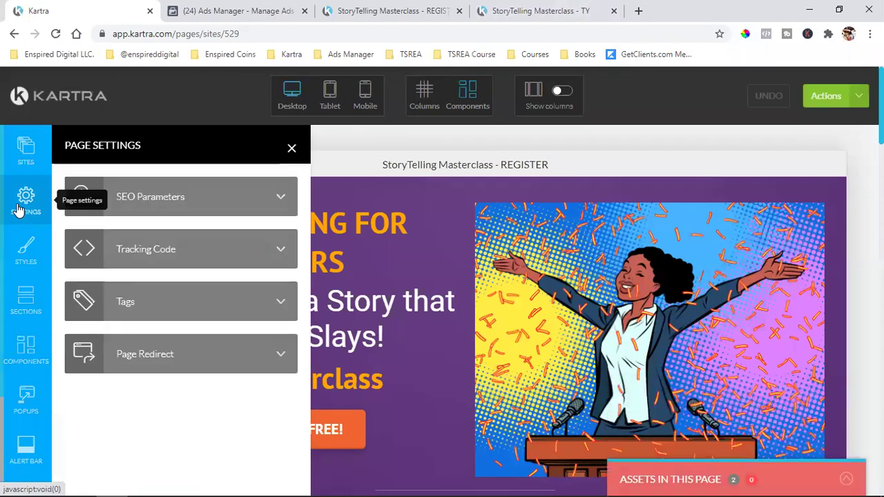
{"action": "left_click", "coordinate": [173, 256]}
{"action": "scroll", "coordinate": [126, 408], "scroll_direction": "down", "scroll_amount": 3}
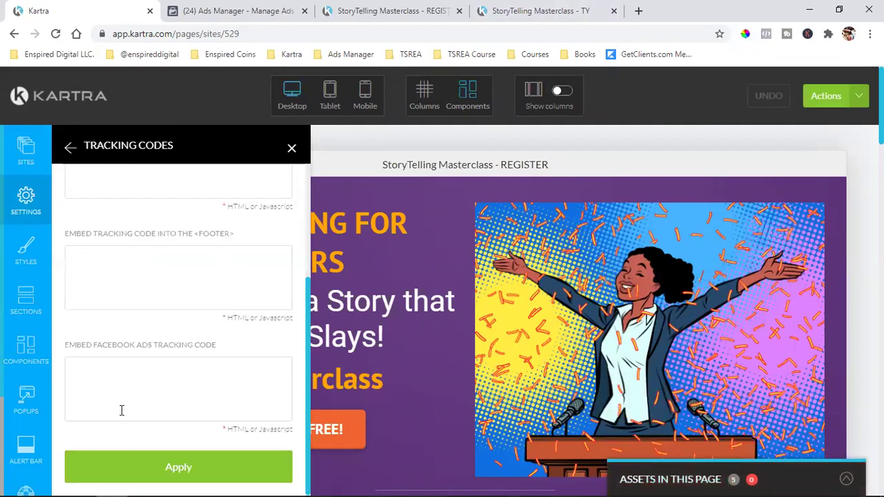
{"action": "left_click", "coordinate": [134, 392]}
{"action": "triple_click", "coordinate": [112, 347]}
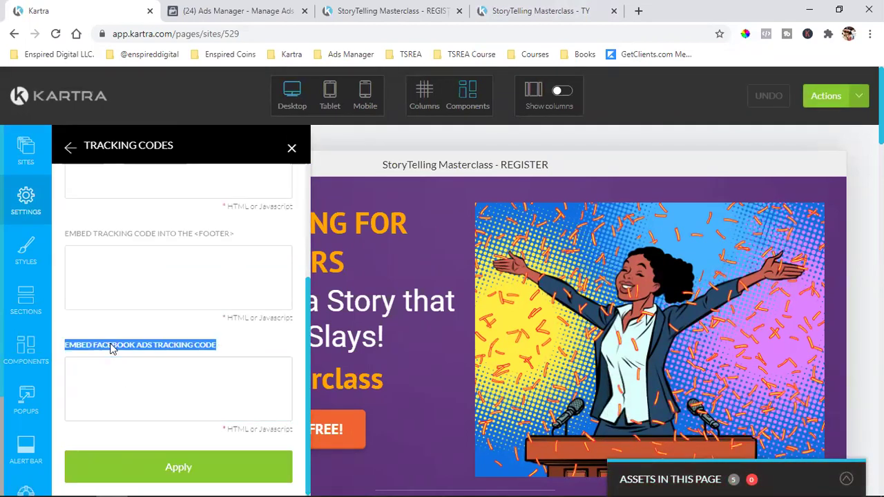
{"action": "left_click", "coordinate": [99, 367]}
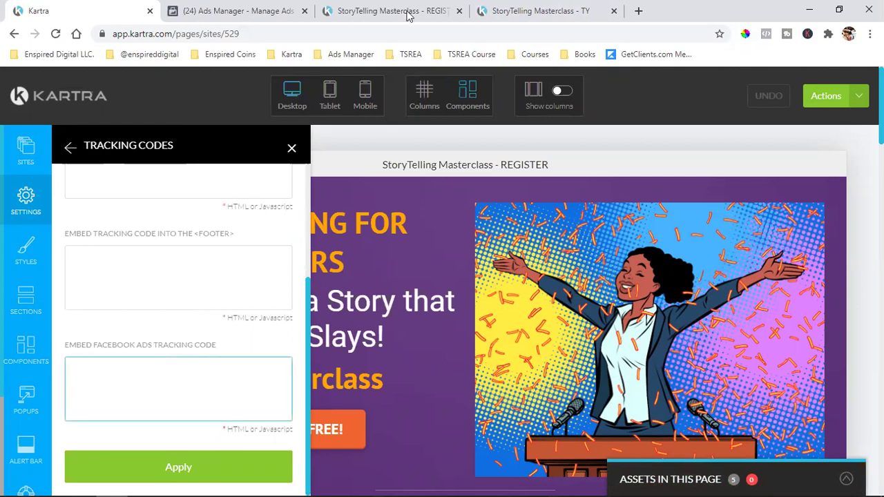
- Open the Facebook home feed in a new browser tab
{"action": "left_click", "coordinate": [241, 8]}
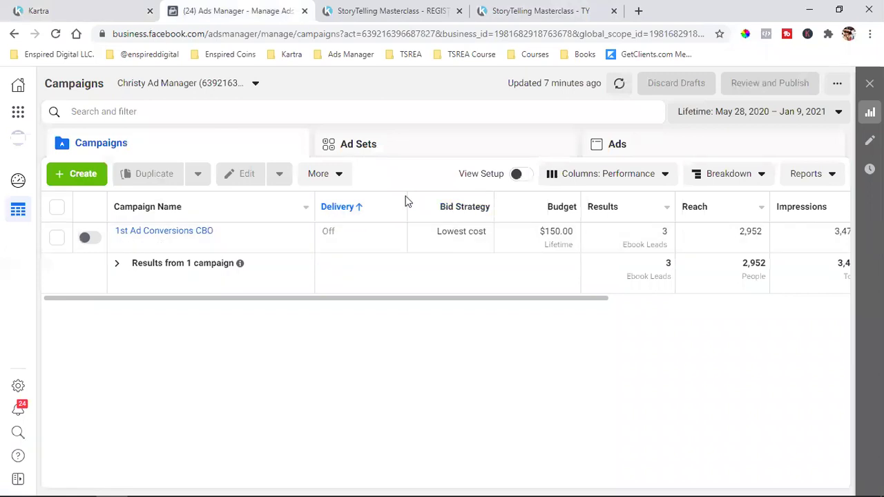
{"action": "left_click", "coordinate": [640, 11]}
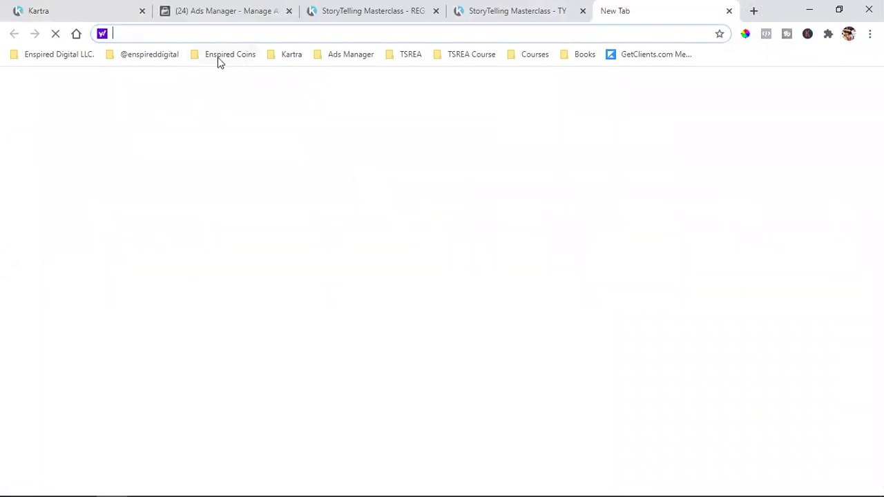
{"action": "left_click", "coordinate": [149, 54]}
{"action": "left_click", "coordinate": [149, 89]}
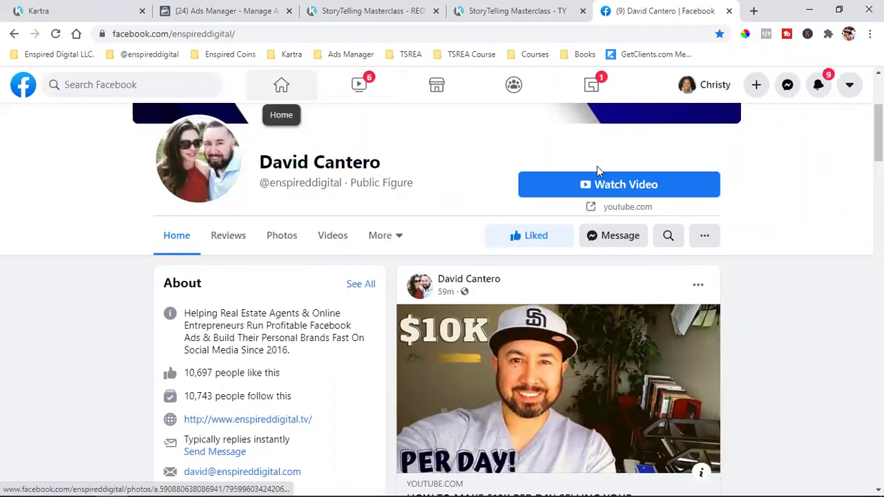
{"action": "left_click", "coordinate": [281, 88]}
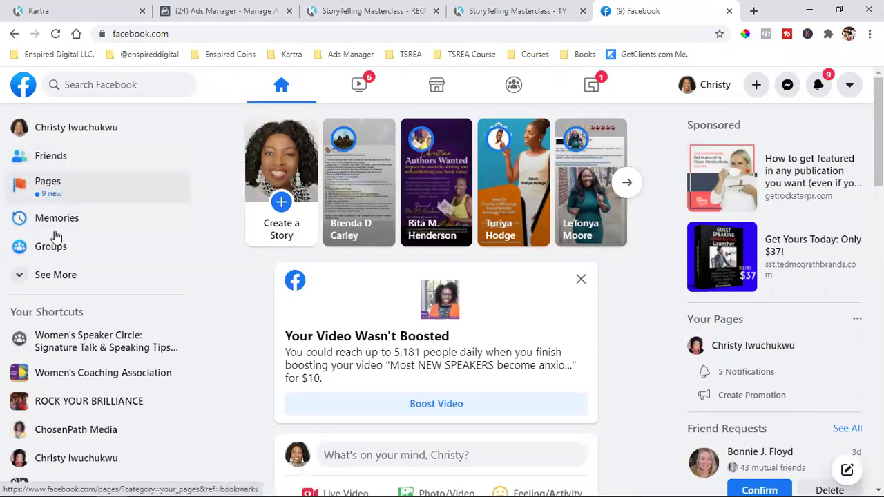
- Go from the Facebook home feed to Business Manager and open its Ads Manager
{"action": "left_click", "coordinate": [54, 279]}
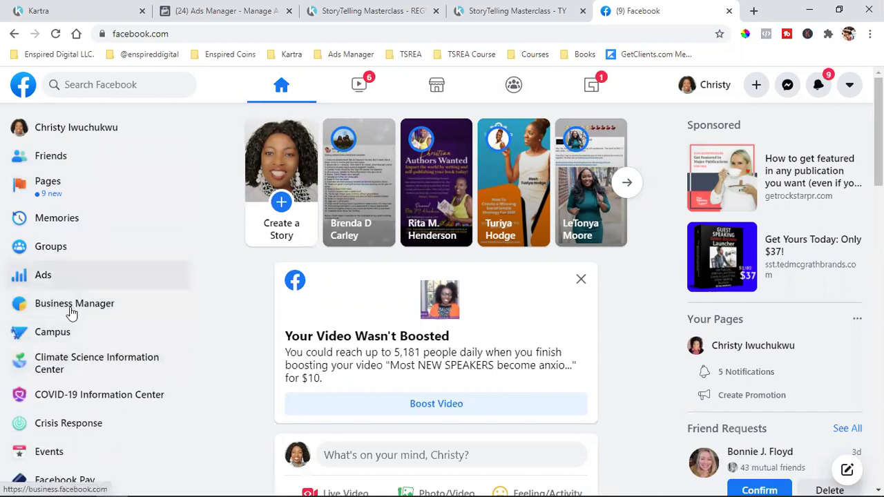
{"action": "left_click", "coordinate": [85, 311]}
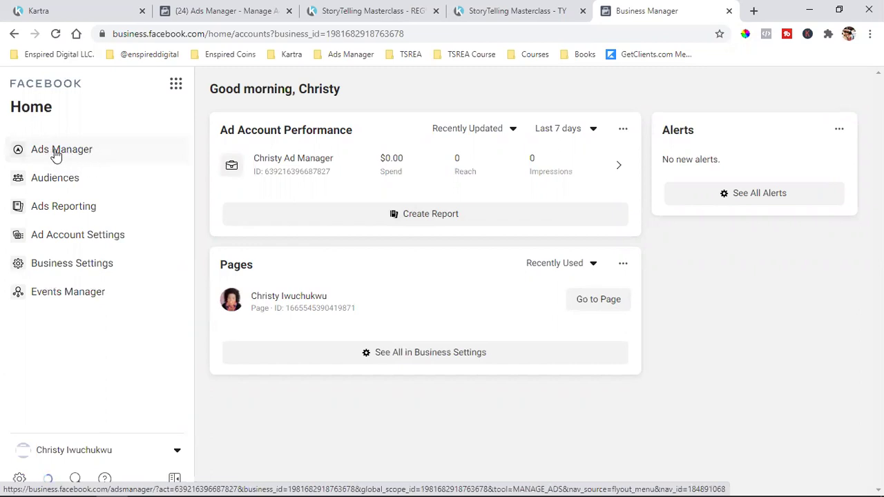
{"action": "left_click", "coordinate": [56, 154]}
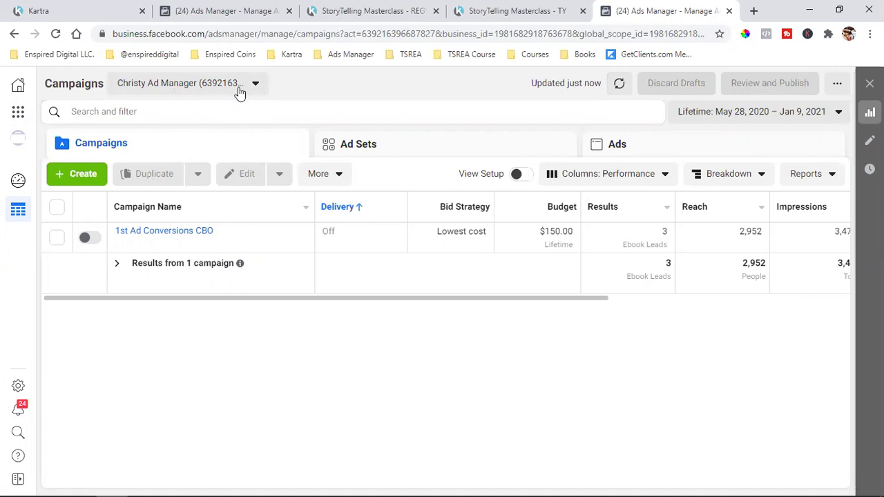
- View the campaigns of the personal ad account and return to the business ad account
{"action": "left_click", "coordinate": [198, 94]}
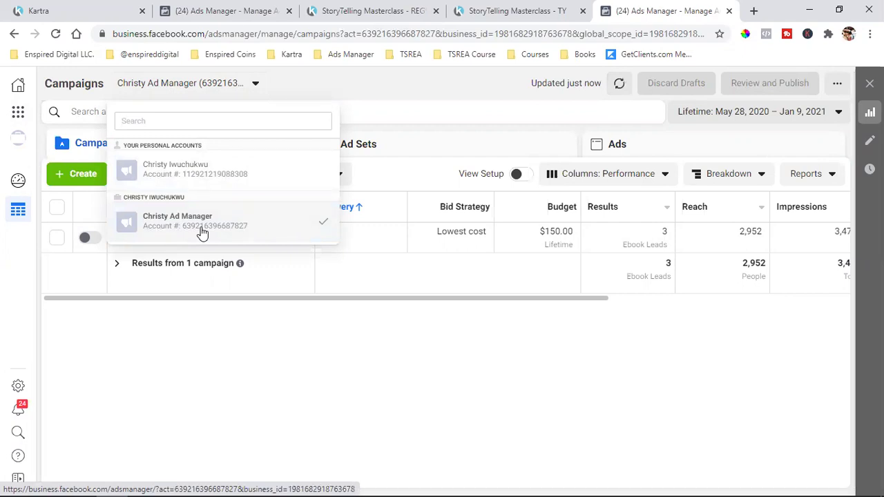
{"action": "left_click", "coordinate": [212, 174]}
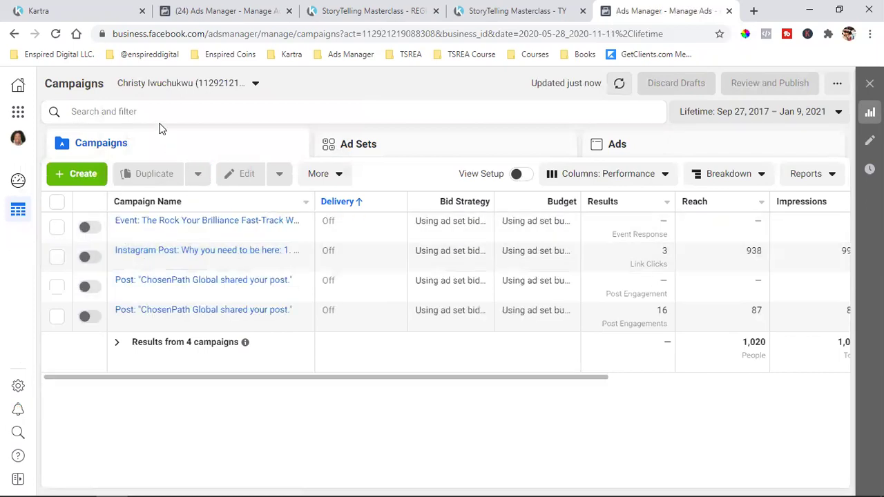
{"action": "left_click", "coordinate": [174, 88]}
{"action": "left_click", "coordinate": [181, 231]}
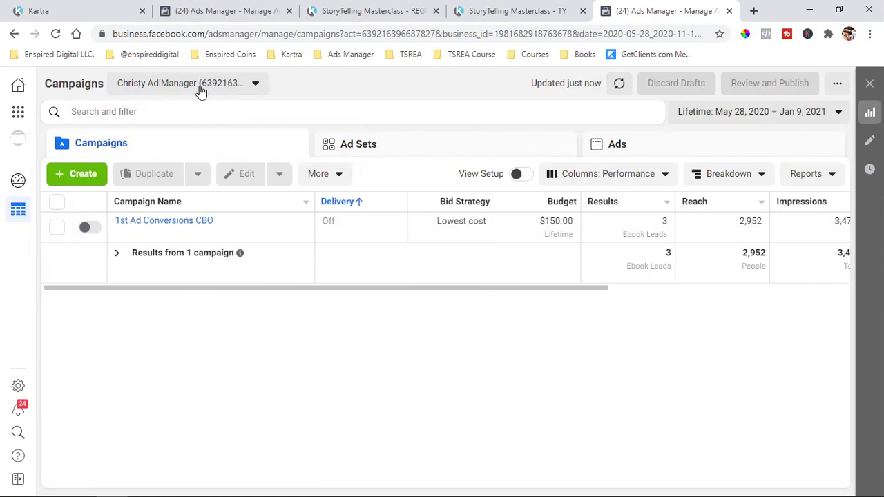
- Switch to the personal ad account and look at the business tools shortcuts offered there
{"action": "left_click", "coordinate": [164, 90]}
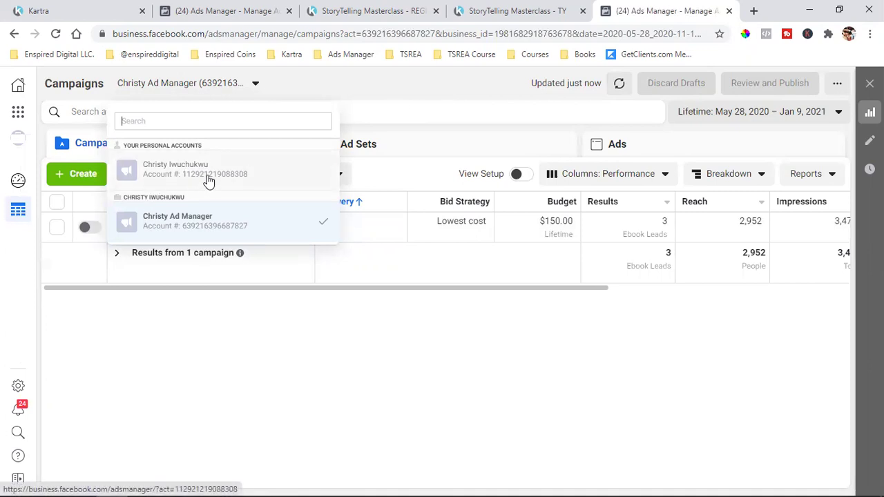
{"action": "left_click", "coordinate": [235, 174]}
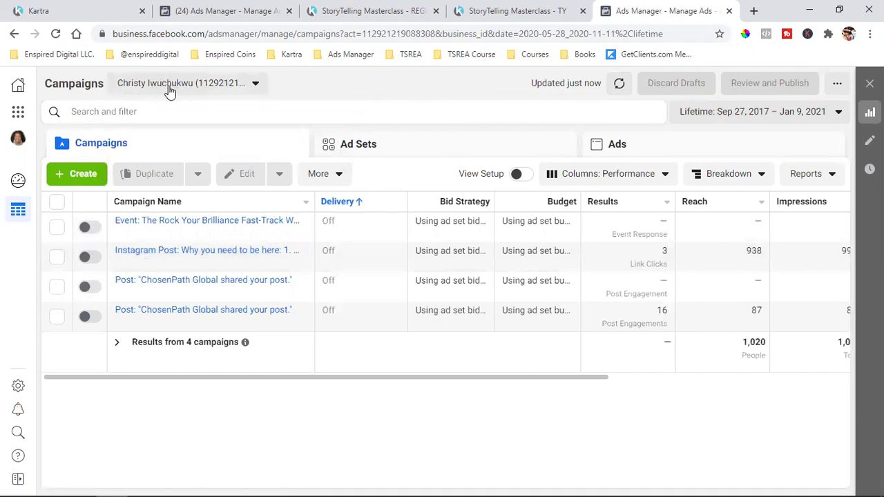
{"action": "left_click", "coordinate": [18, 112]}
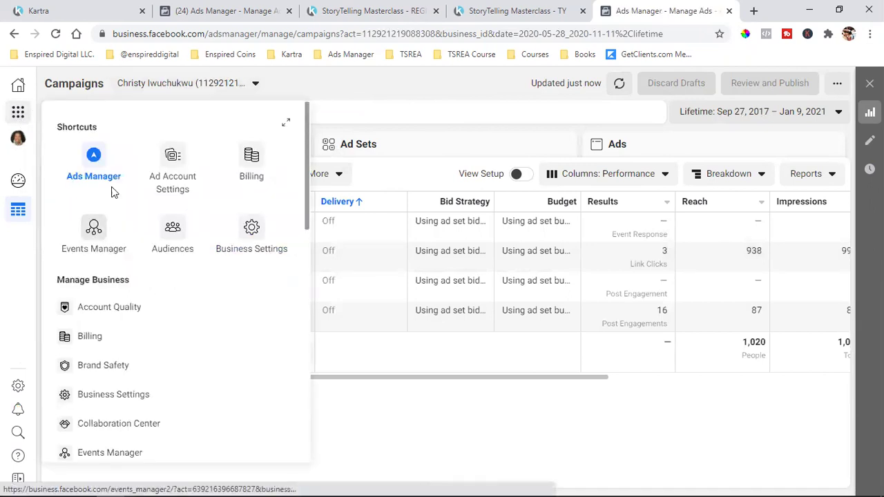
{"action": "left_click", "coordinate": [78, 7]}
{"action": "left_click", "coordinate": [649, 10]}
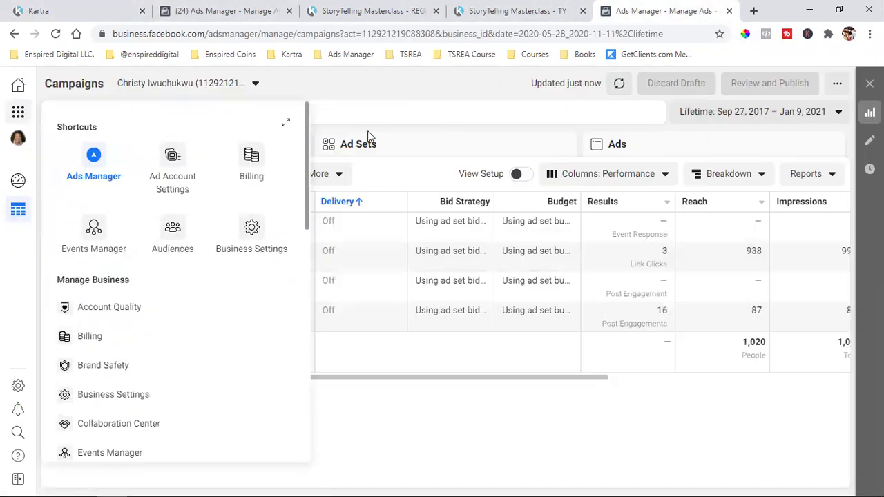
- Switch back to the business ad account and open its Events Manager, dismissing the introduction to account access
{"action": "left_click", "coordinate": [205, 85]}
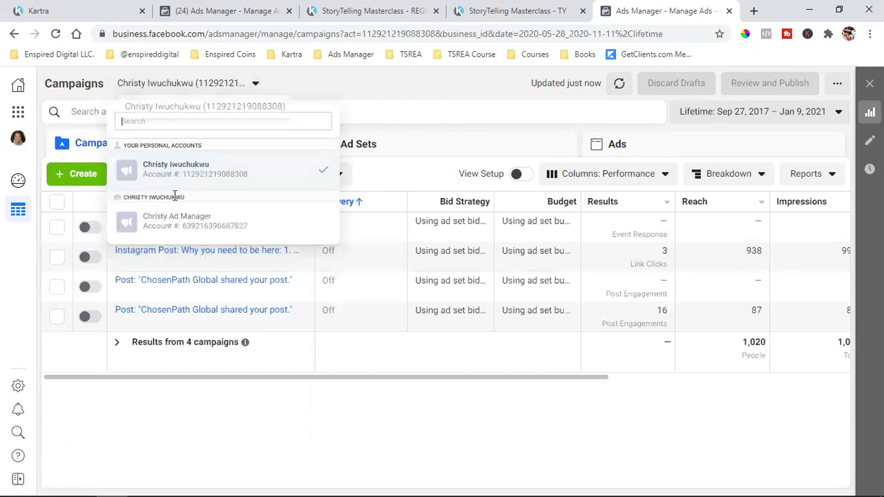
{"action": "left_click", "coordinate": [185, 223]}
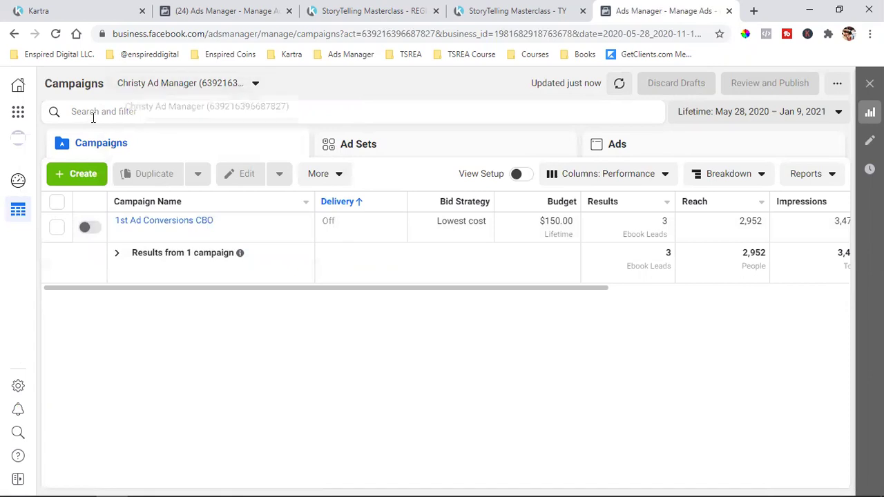
{"action": "left_click", "coordinate": [18, 116]}
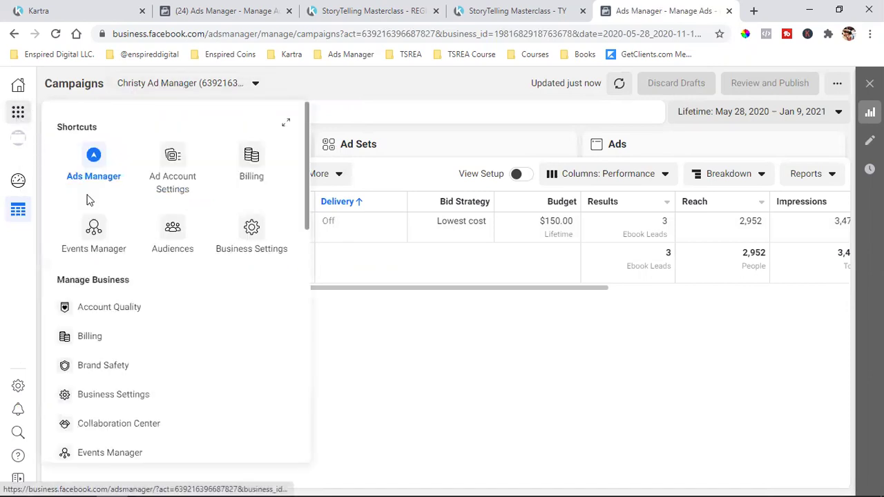
{"action": "left_click", "coordinate": [85, 241]}
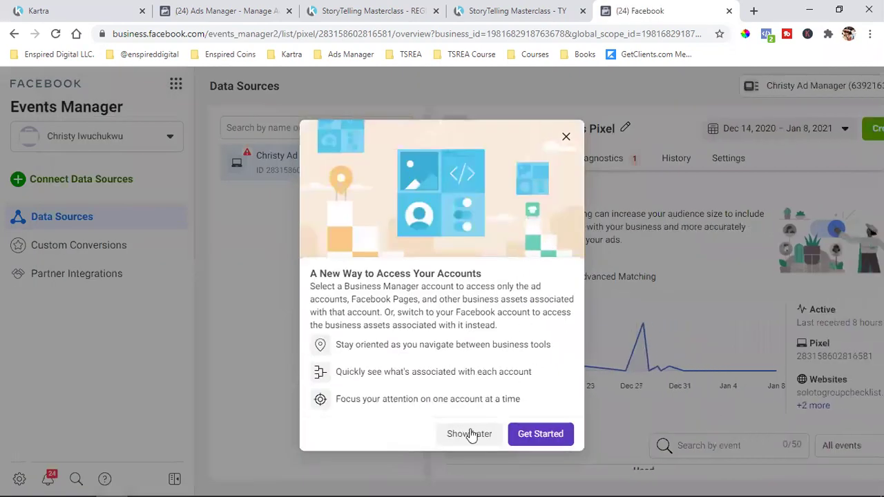
{"action": "left_click", "coordinate": [566, 139]}
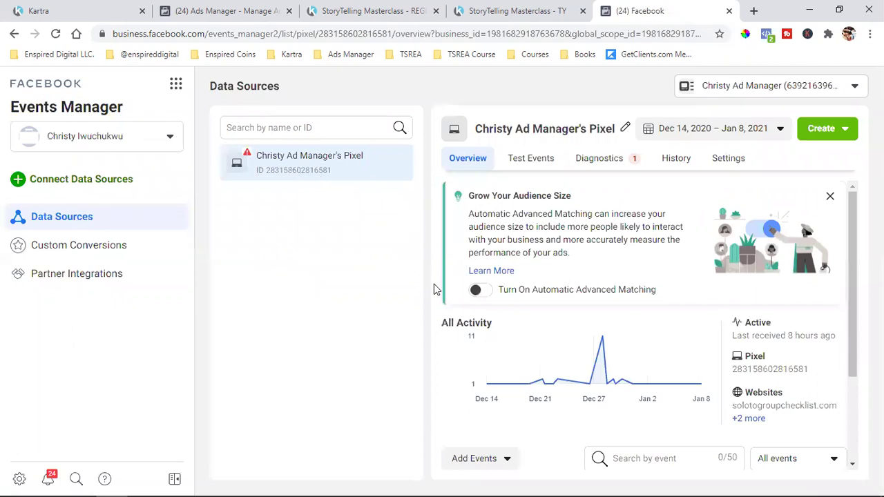
- Turn on Automatic Advanced Matching for the business ad account's pixel
{"action": "left_click", "coordinate": [485, 290]}
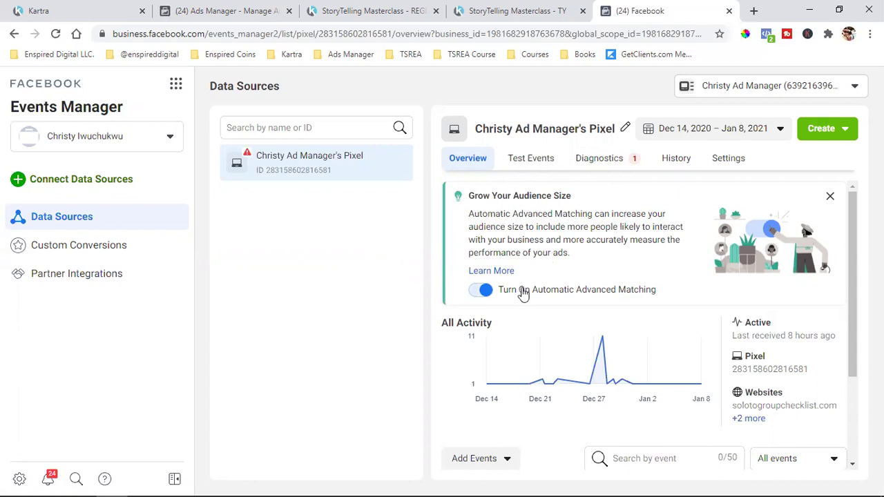
- Review the websites the pixel is installed on and the business accounts available in Events Manager
{"action": "scroll", "coordinate": [564, 265], "scroll_direction": "down", "scroll_amount": 3}
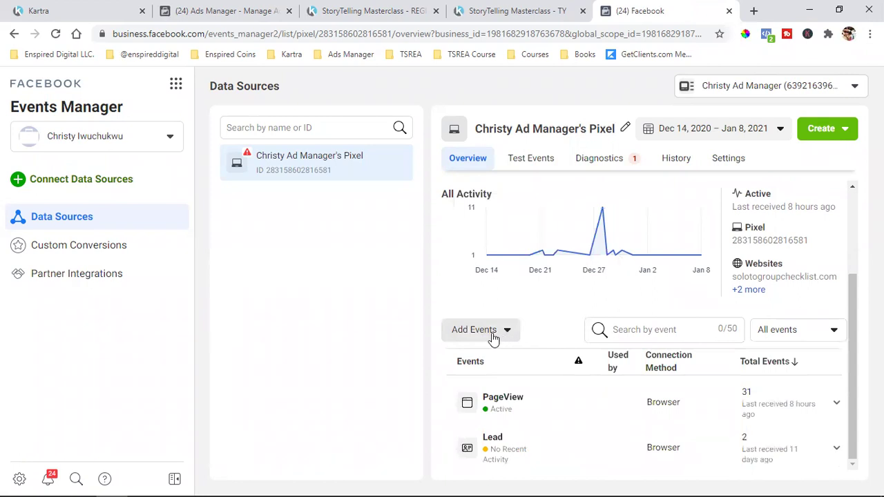
{"action": "left_click", "coordinate": [753, 290]}
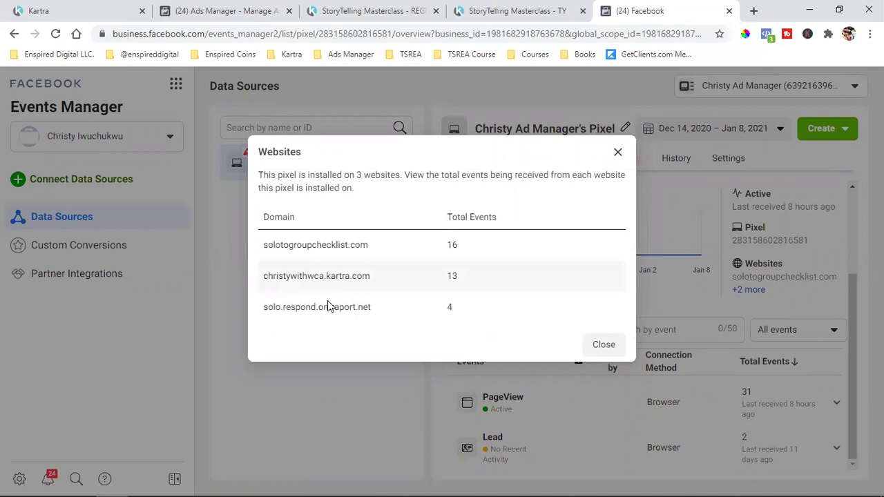
{"action": "left_click", "coordinate": [619, 152]}
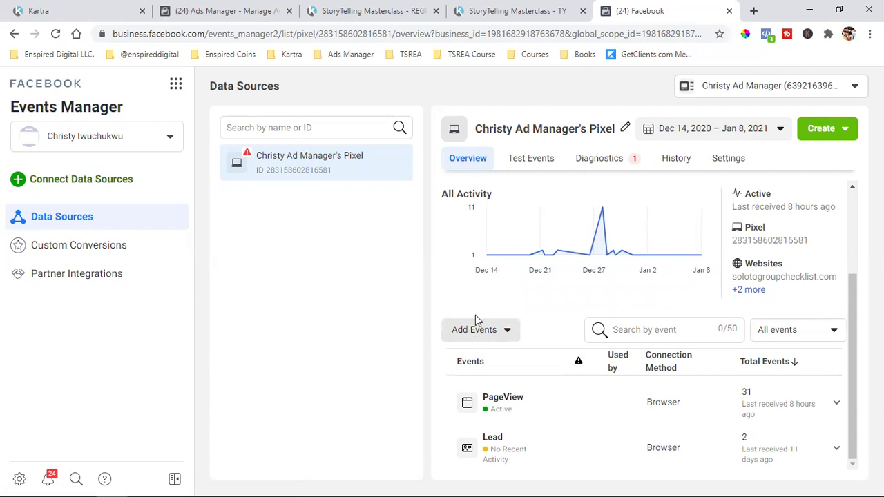
{"action": "left_click", "coordinate": [76, 137]}
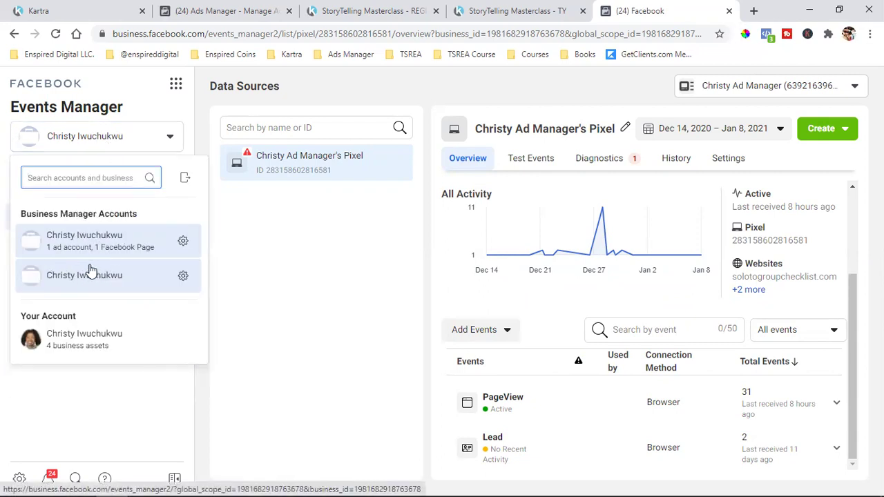
{"action": "left_click", "coordinate": [323, 168]}
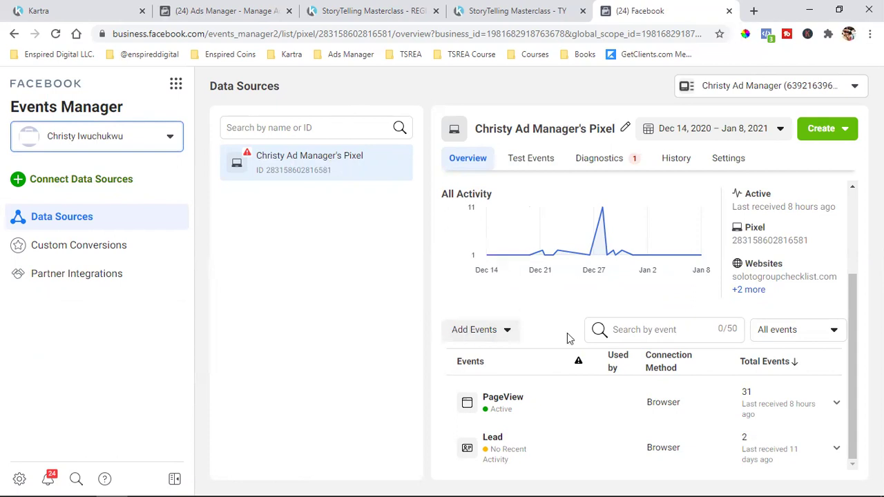
- Start adding the pixel to a new website with manual code installation and copy its base code
{"action": "left_click", "coordinate": [501, 336]}
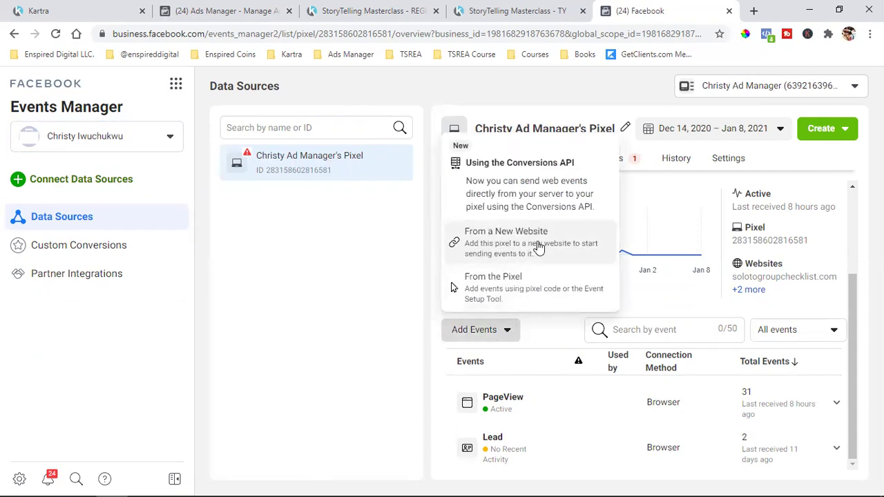
{"action": "left_click", "coordinate": [539, 248]}
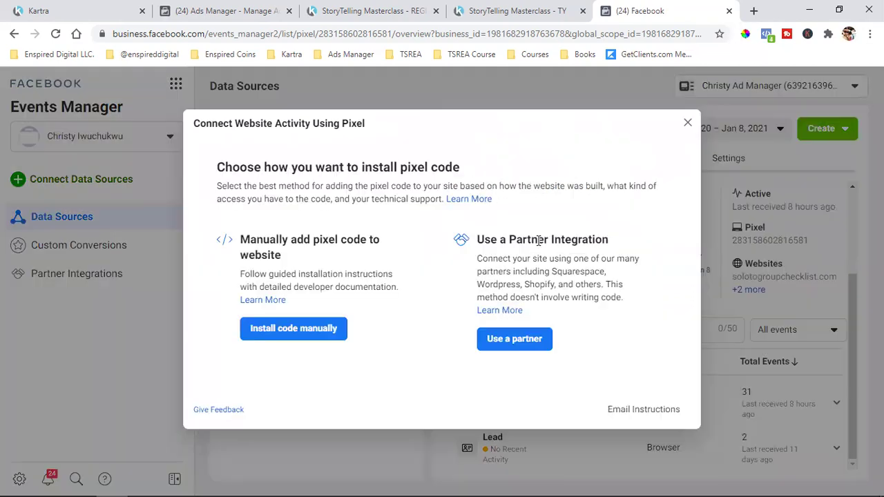
{"action": "left_click", "coordinate": [304, 330]}
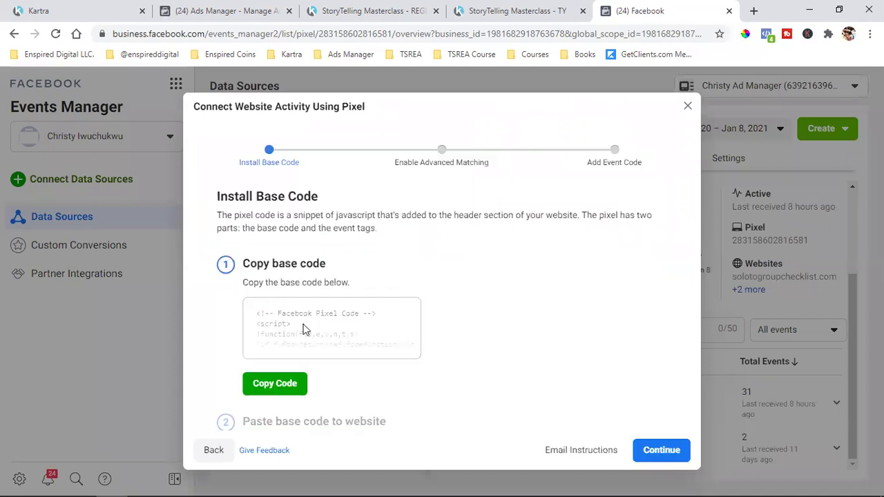
{"action": "left_click", "coordinate": [275, 385]}
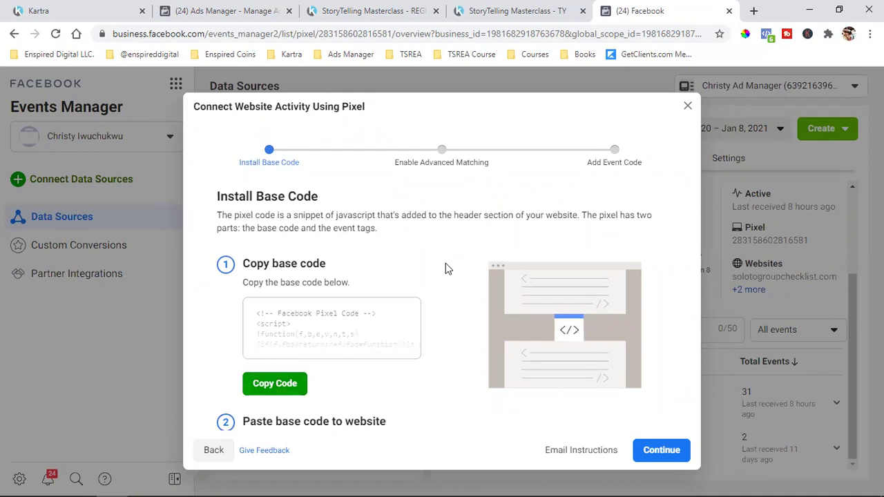
- Continue the pixel setup with Automatic Advanced Matching turned on, and close it at the Add Event Code stage
{"action": "left_click", "coordinate": [658, 447]}
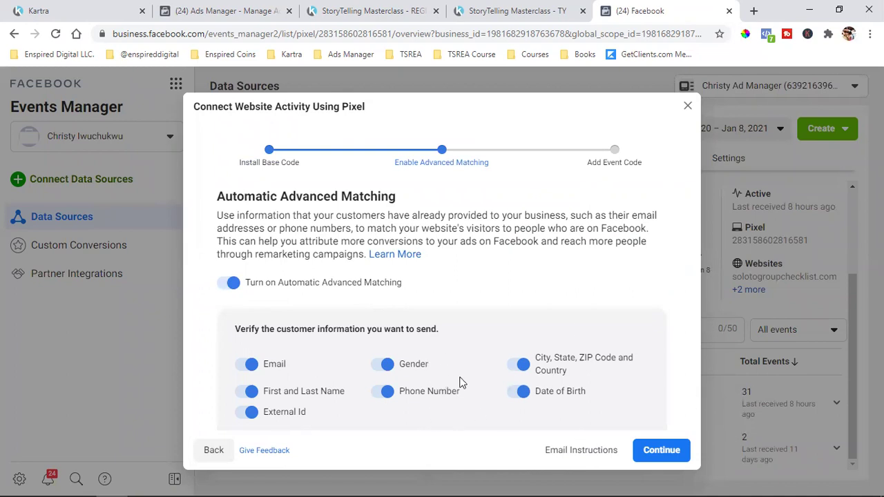
{"action": "left_click", "coordinate": [387, 392]}
{"action": "left_click", "coordinate": [232, 285]}
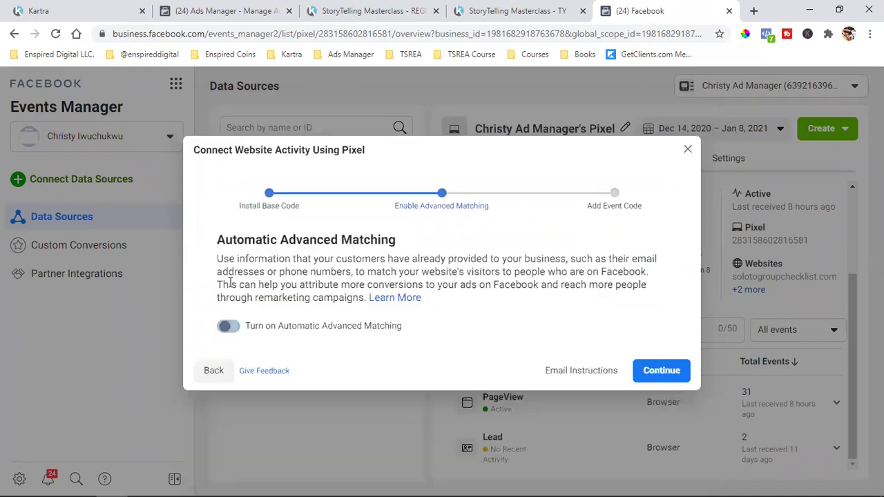
{"action": "left_click", "coordinate": [228, 327]}
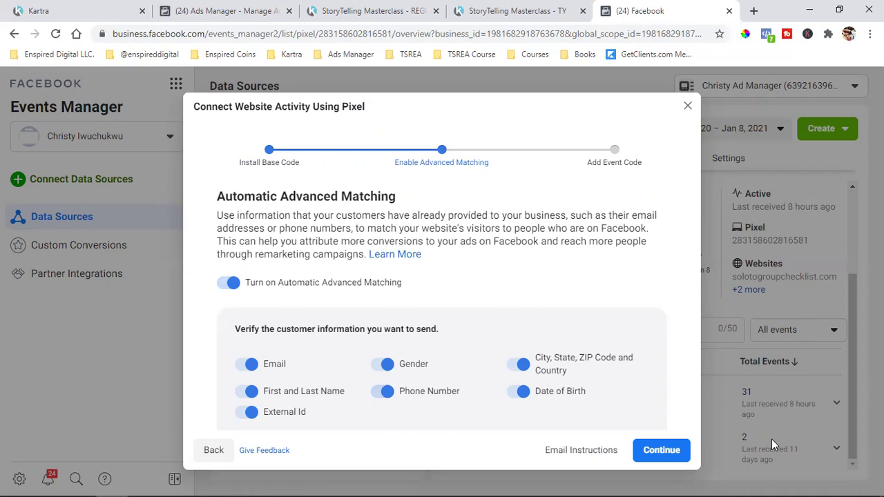
{"action": "left_click", "coordinate": [661, 450]}
{"action": "left_click", "coordinate": [678, 110]}
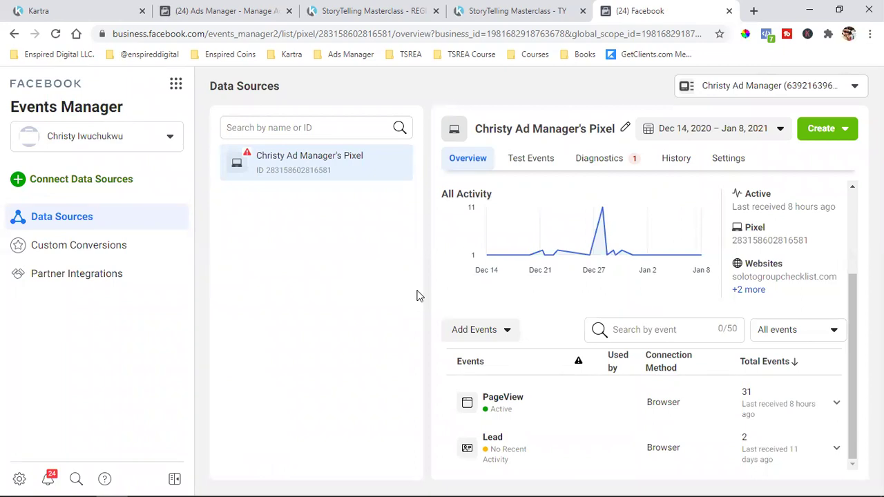
- Paste the base code into the Facebook ads tracking code field of the Kartra registration page and apply it
{"action": "left_click", "coordinate": [96, 6]}
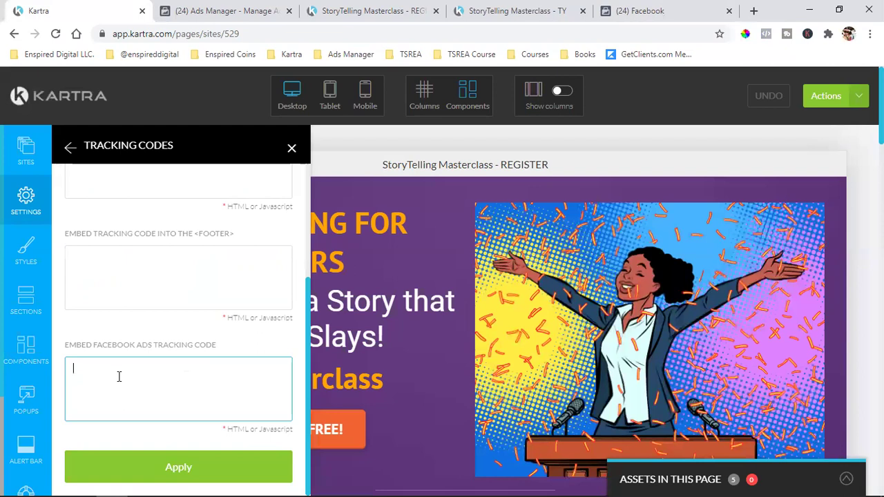
{"action": "key", "text": "ctrl+v"}
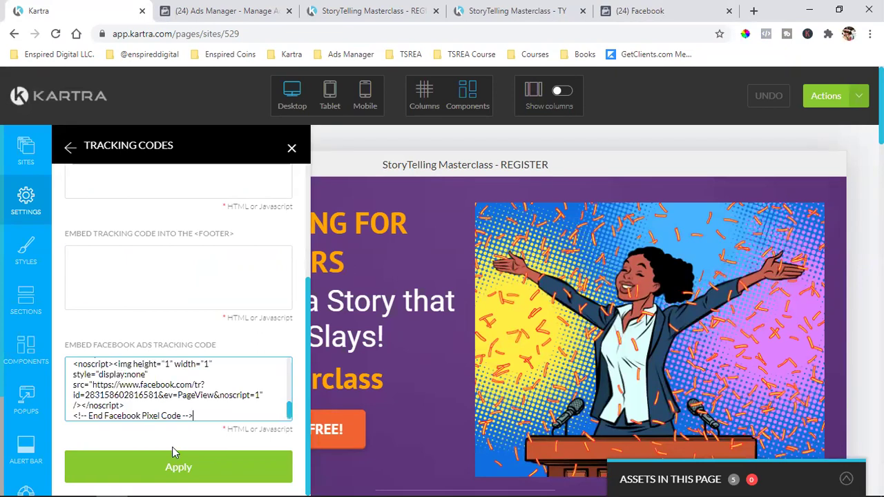
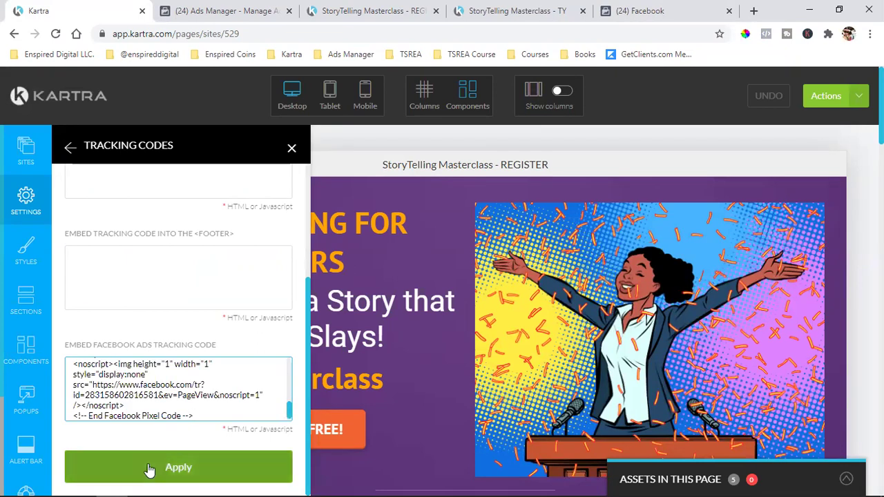
{"action": "left_click", "coordinate": [149, 470]}
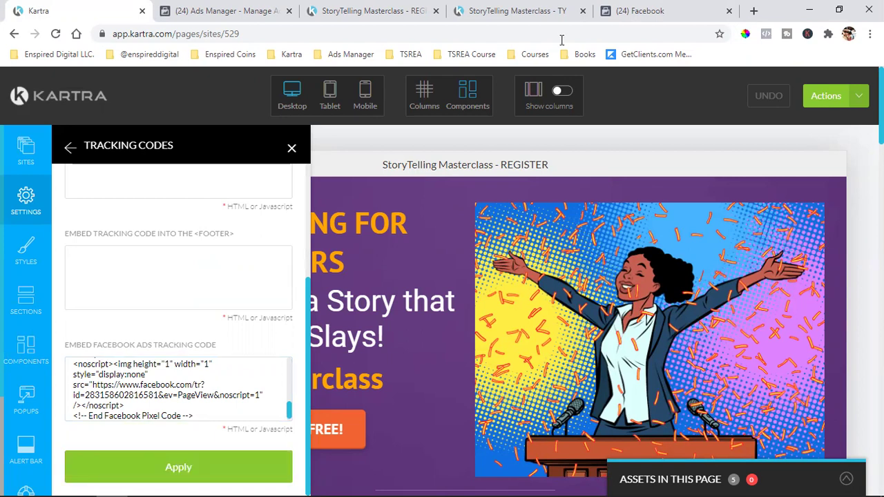
- Return to Events Manager, copy the base code again through manual installation for a new website, and close the setup at Add Event Code
{"action": "left_click", "coordinate": [639, 10]}
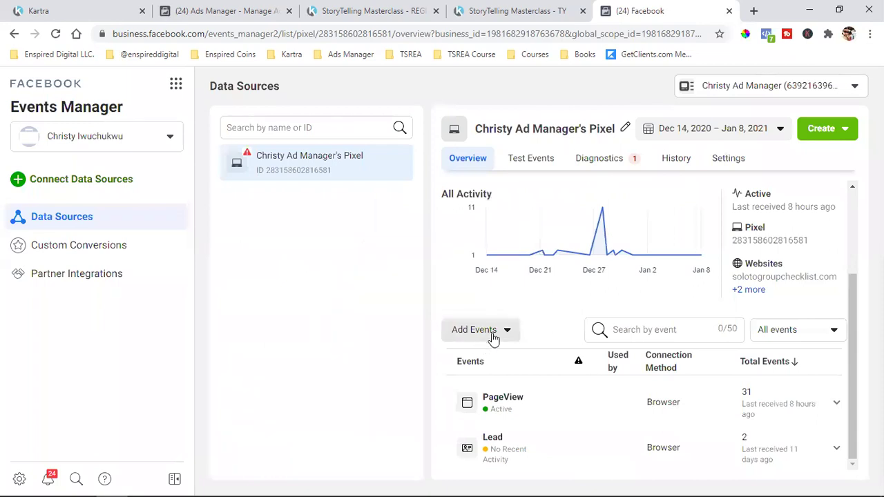
{"action": "left_click", "coordinate": [493, 336]}
{"action": "left_click", "coordinate": [513, 236]}
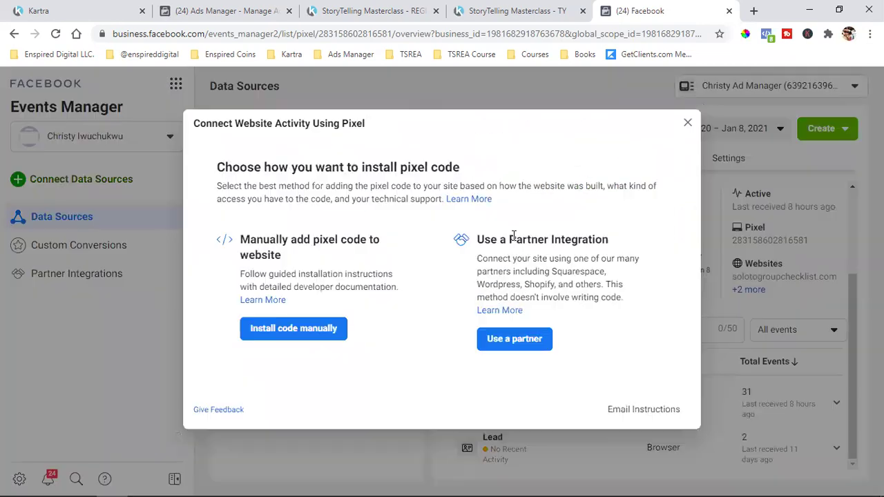
{"action": "left_click", "coordinate": [306, 331]}
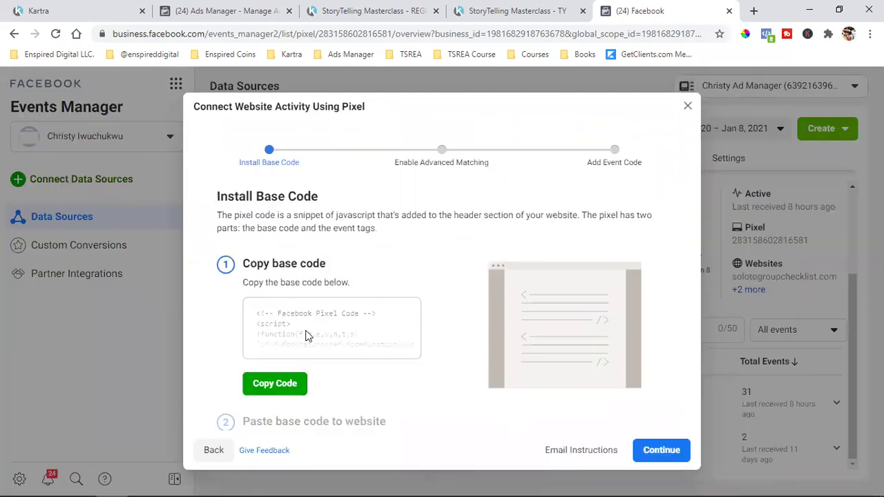
{"action": "left_click", "coordinate": [290, 385]}
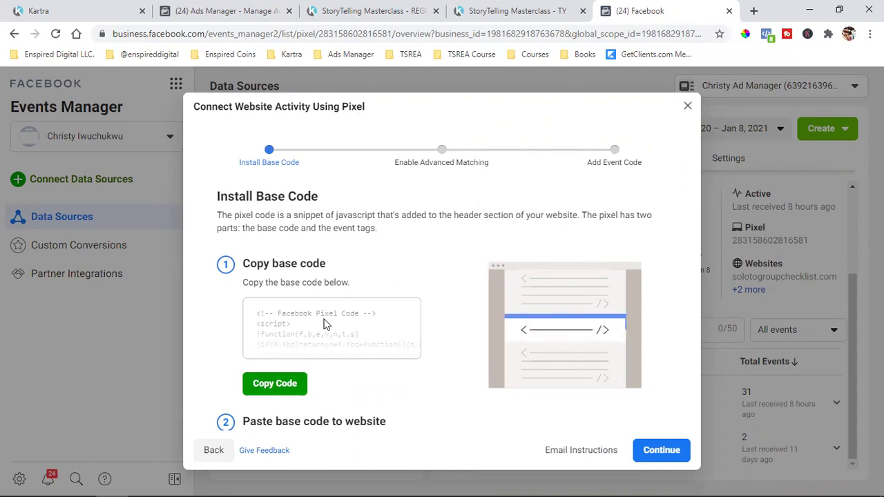
{"action": "left_click", "coordinate": [275, 384]}
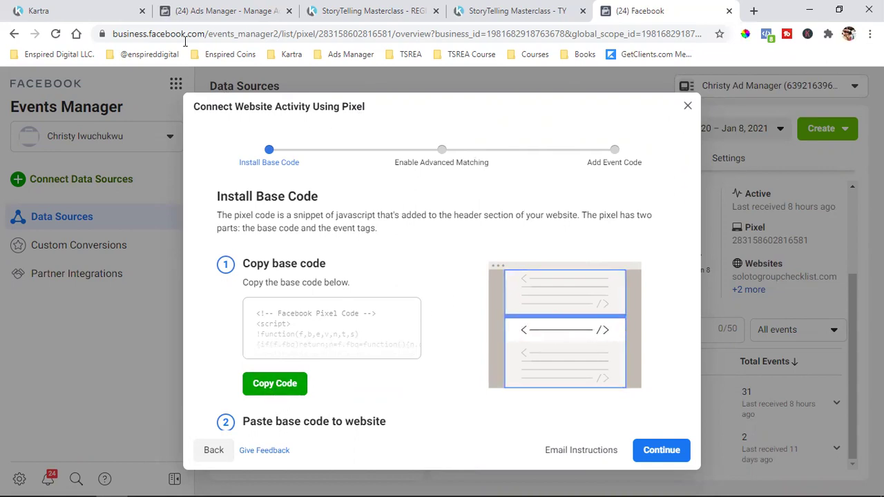
{"action": "left_click", "coordinate": [636, 443]}
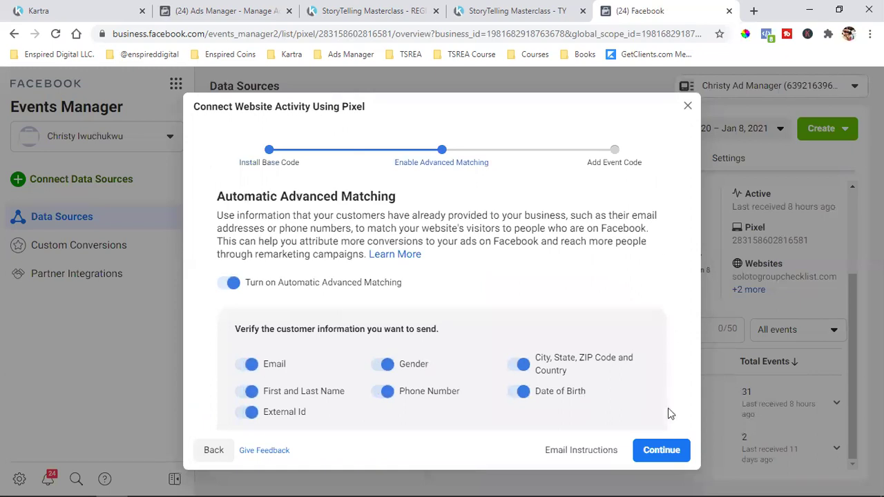
{"action": "left_click", "coordinate": [661, 445]}
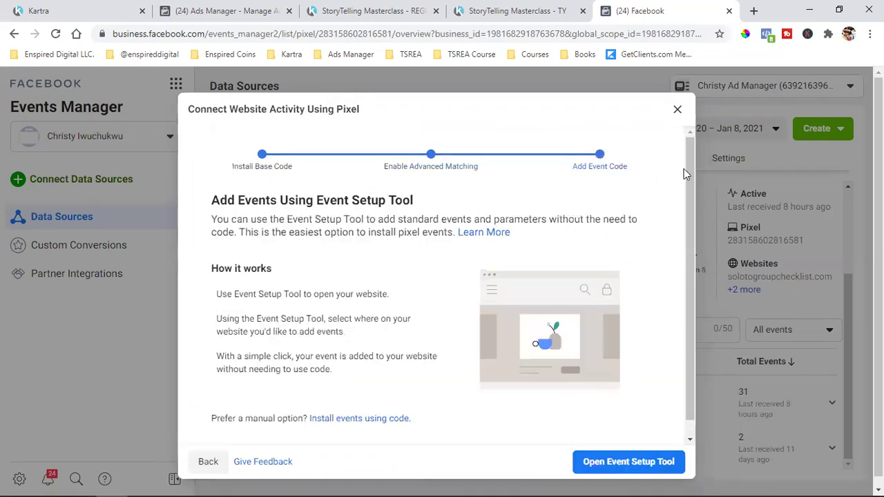
{"action": "left_click", "coordinate": [678, 109]}
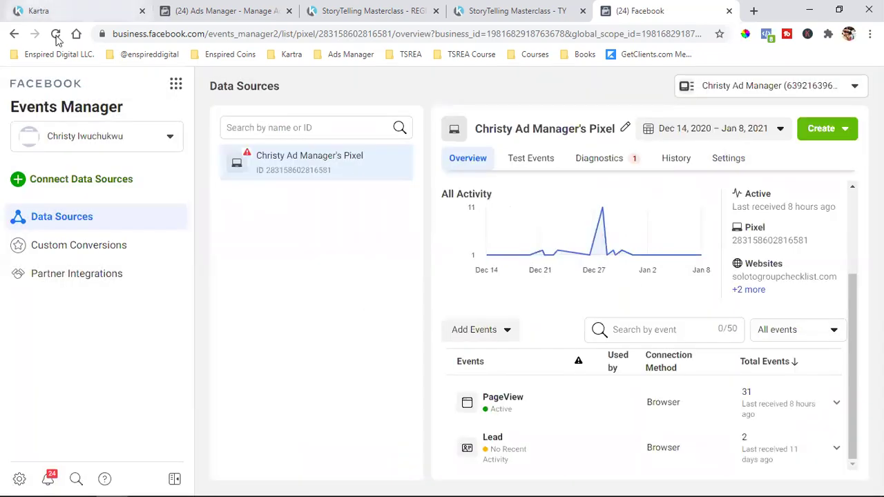
- Switch to Kartra, apply the registration page's tracking codes again and save the page's progress
{"action": "left_click", "coordinate": [55, 10]}
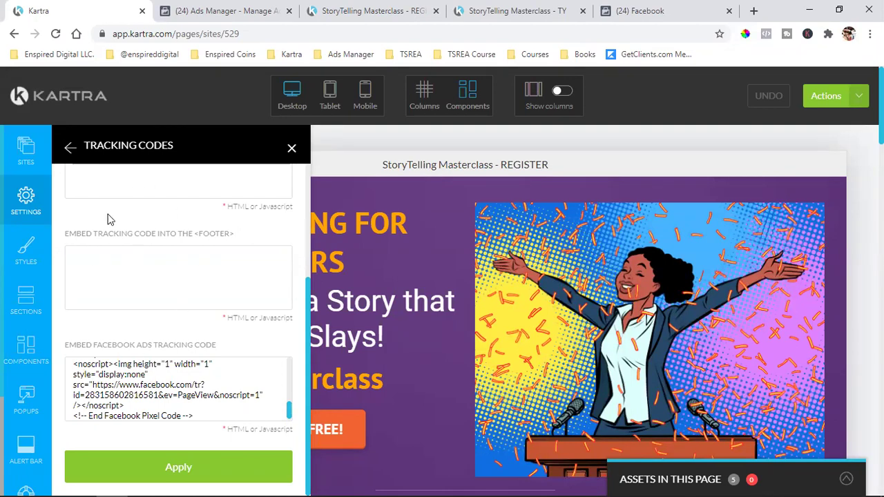
{"action": "left_click", "coordinate": [122, 466]}
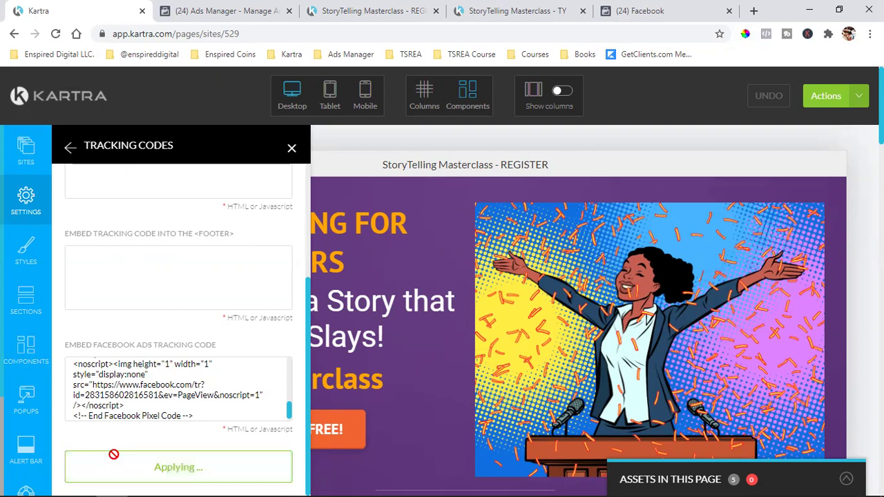
{"action": "left_click", "coordinate": [828, 97]}
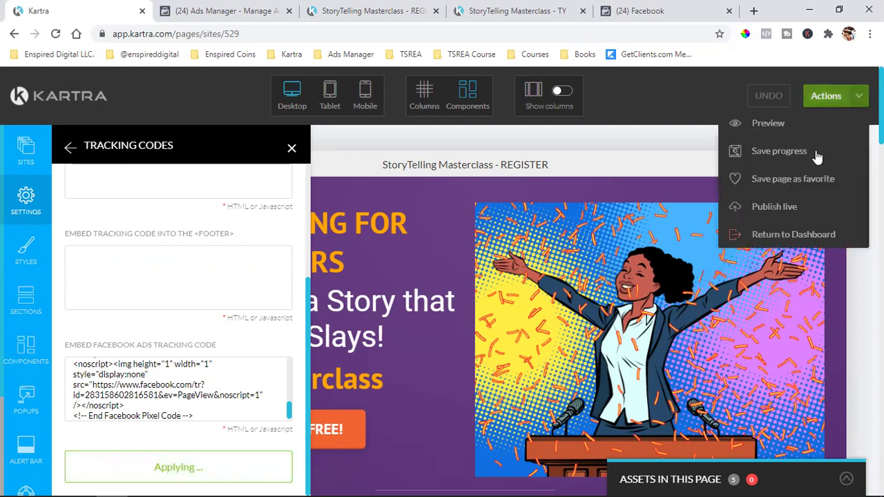
{"action": "left_click", "coordinate": [780, 152]}
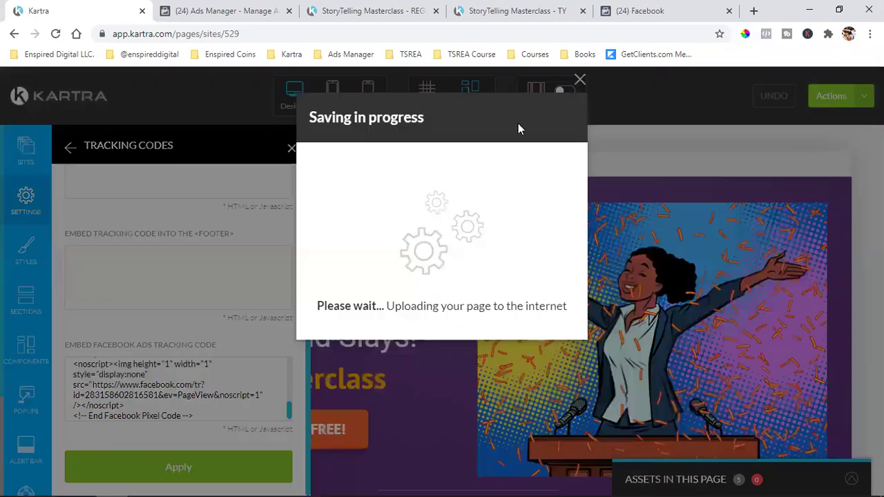
- Publish the StoryTelling Masterclass registration page live with the direct page link option and close the publishing dialog
{"action": "left_click", "coordinate": [579, 81]}
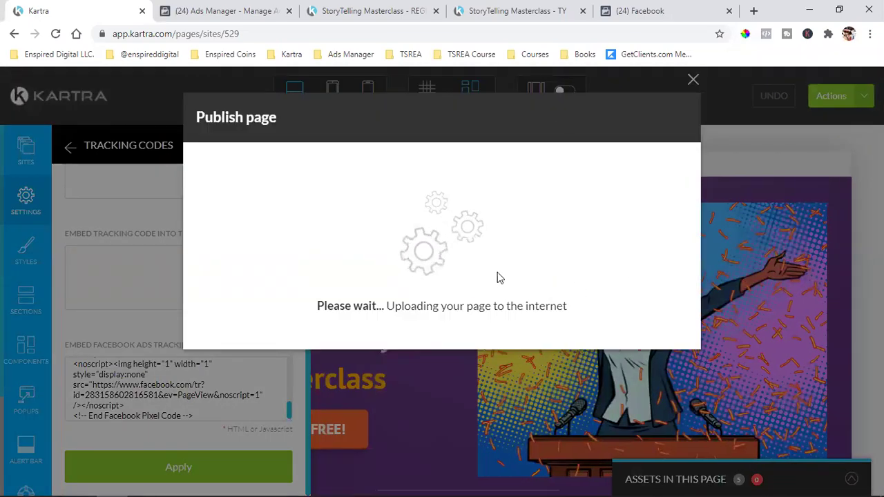
{"action": "left_click", "coordinate": [316, 276]}
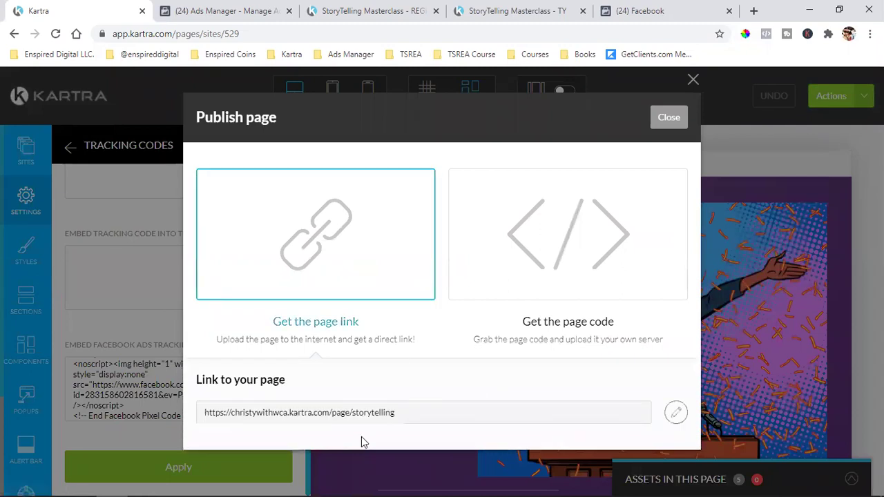
{"action": "left_click", "coordinate": [667, 119]}
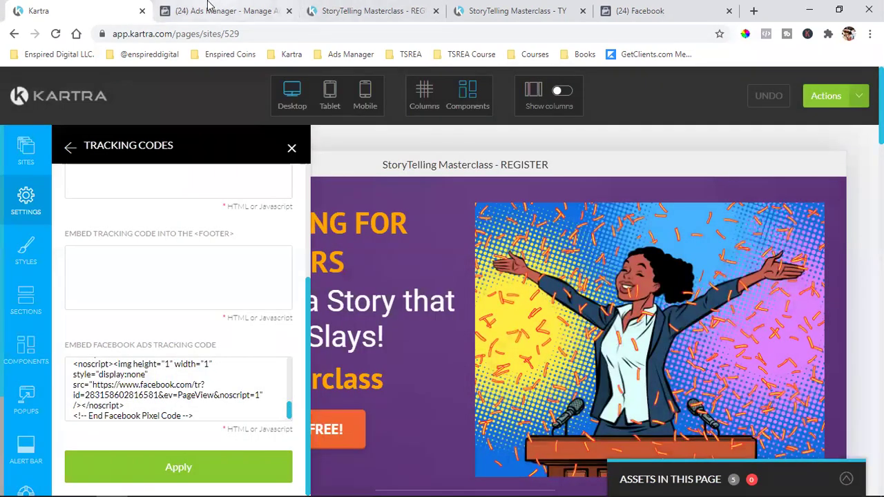
- Switch to the live StoryTelling Masterclass registration page and check it for pixels with Facebook Pixel Helper
{"action": "left_click", "coordinate": [339, 9]}
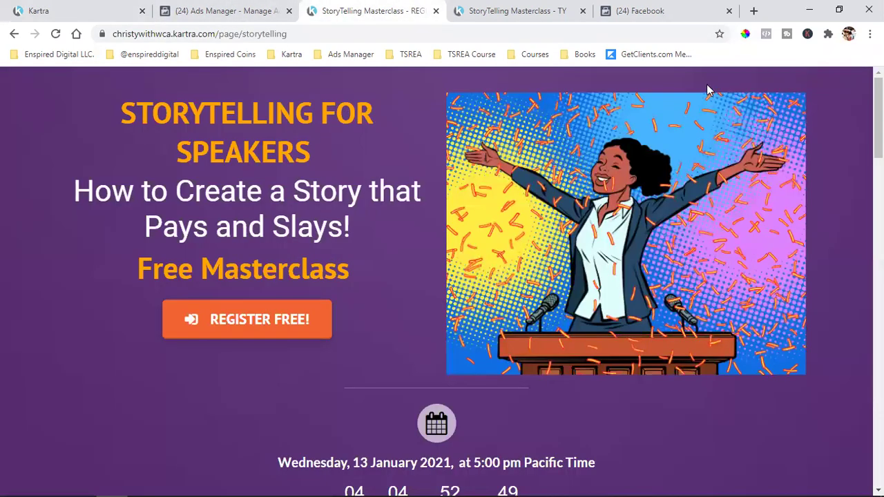
{"action": "left_click", "coordinate": [765, 34]}
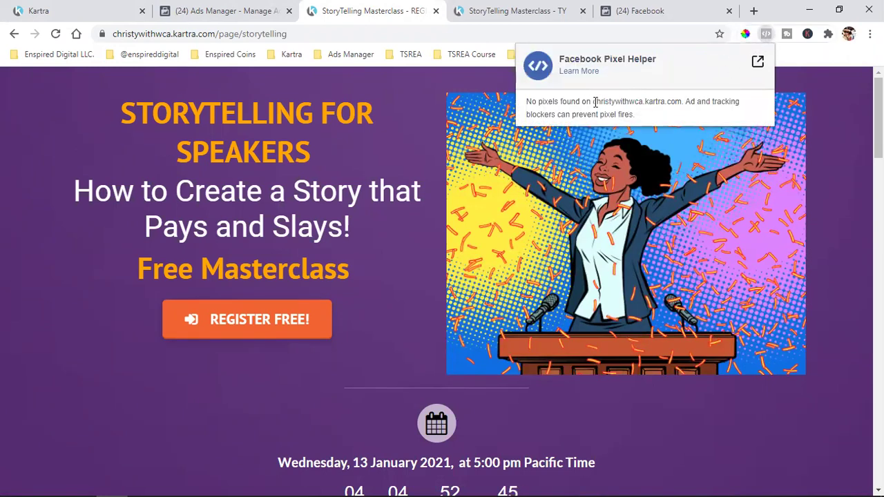
{"action": "left_click", "coordinate": [108, 77]}
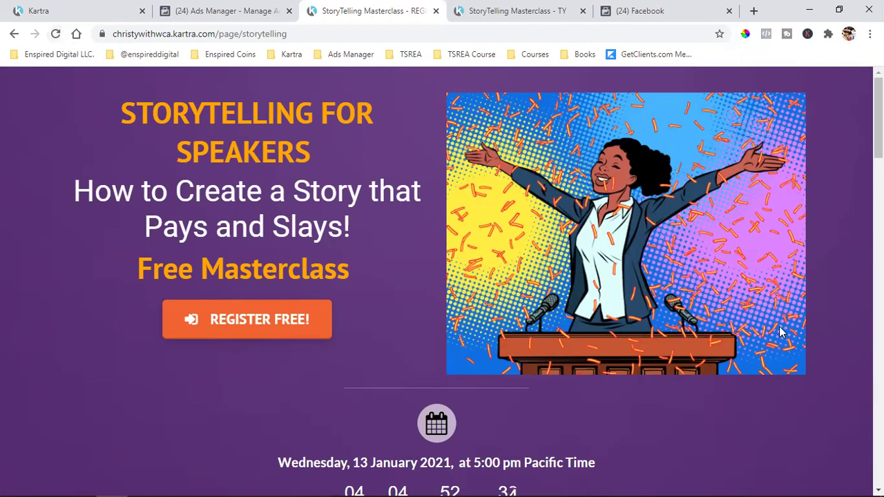
{"action": "left_click", "coordinate": [765, 34]}
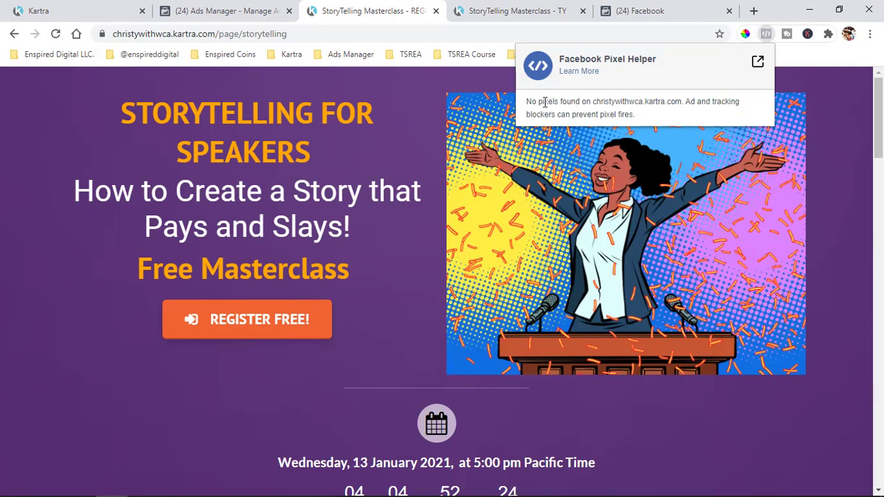
{"action": "left_click_drag", "start_coordinate": [545, 101], "coordinate": [788, 120]}
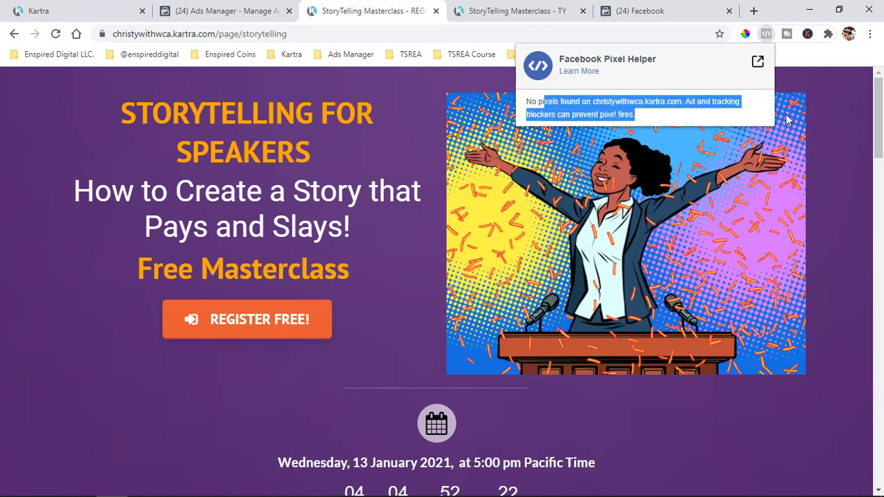
{"action": "left_click", "coordinate": [42, 40]}
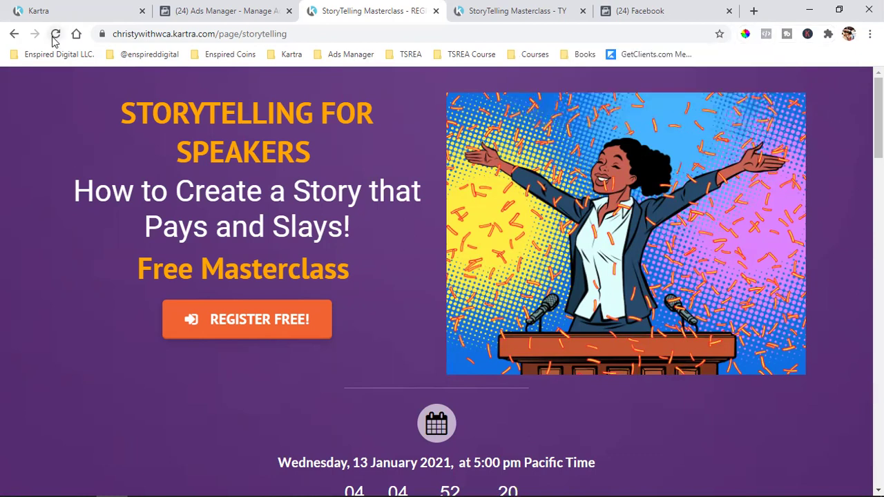
- Reload the live registration page and check it again with Facebook Pixel Helper
{"action": "left_click", "coordinate": [55, 36]}
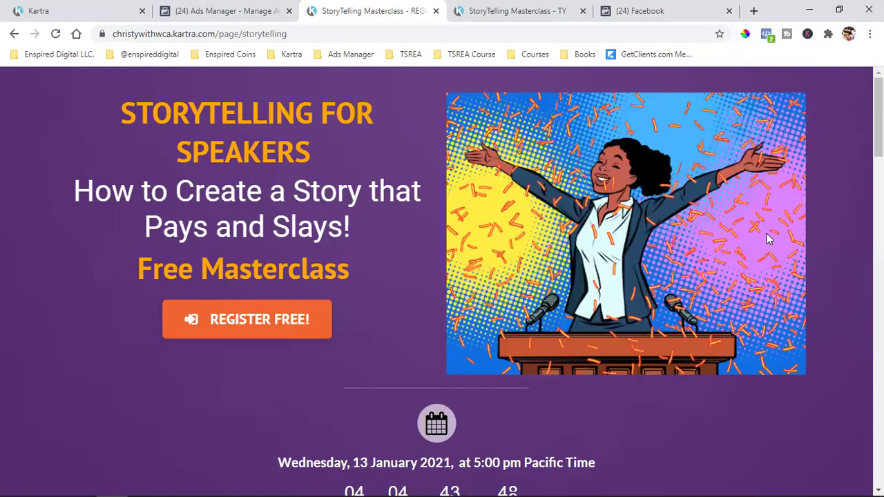
{"action": "left_click", "coordinate": [767, 36]}
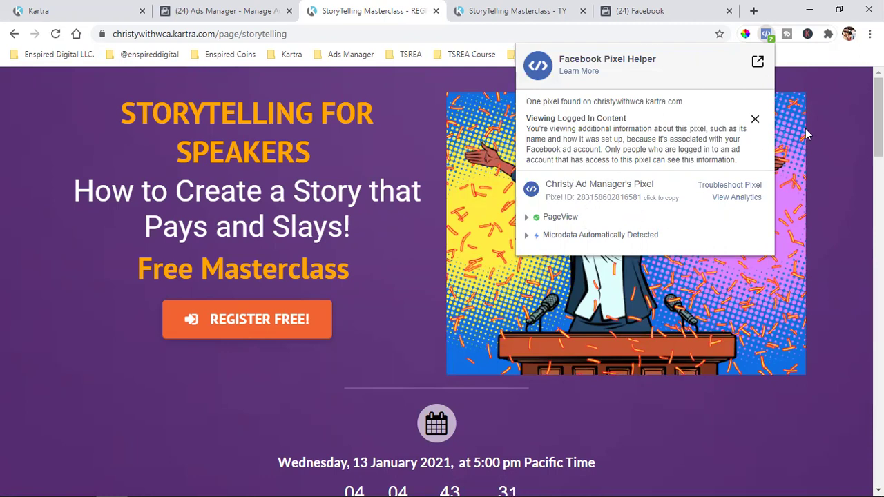
{"action": "left_click", "coordinate": [840, 172]}
- Return to Kartra, exit the registration page editor to the dashboard, and open the StoryTelling Masterclass - TY page for editing
{"action": "key", "text": "ctrl+Tab"}
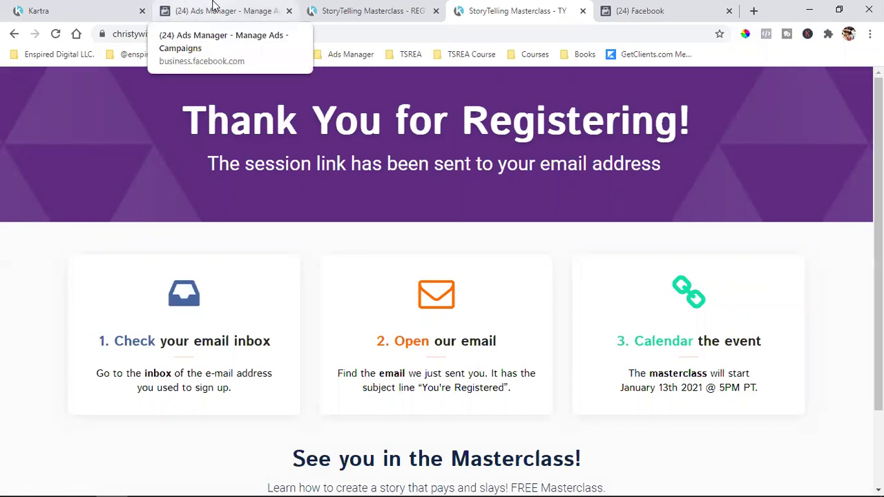
{"action": "left_click", "coordinate": [42, 9]}
{"action": "left_click", "coordinate": [828, 98]}
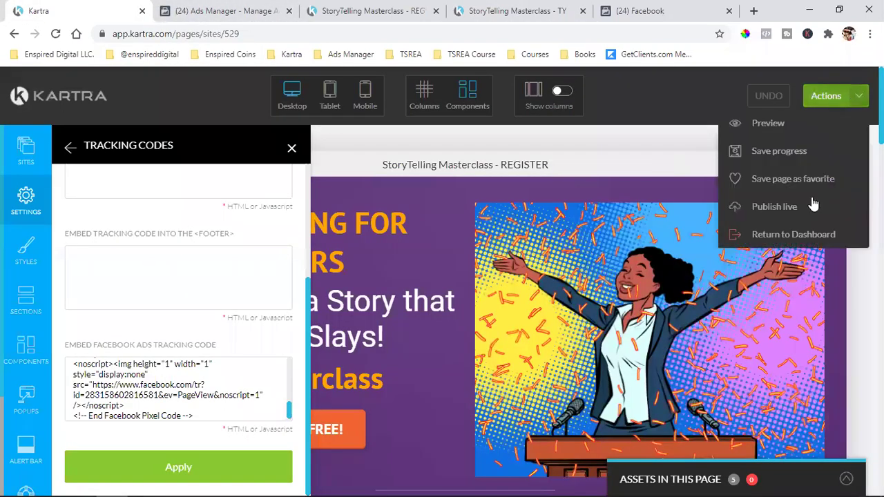
{"action": "left_click", "coordinate": [791, 234]}
{"action": "left_click", "coordinate": [561, 116]}
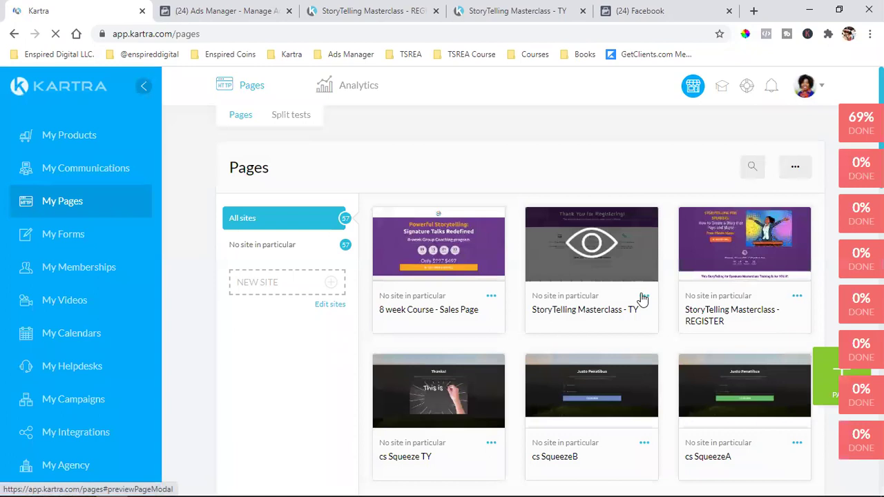
{"action": "left_click", "coordinate": [644, 299]}
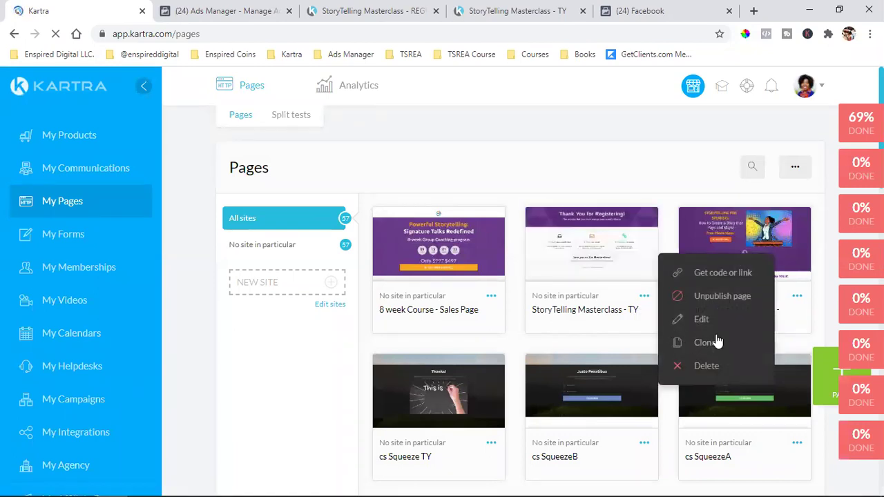
{"action": "left_click", "coordinate": [705, 295]}
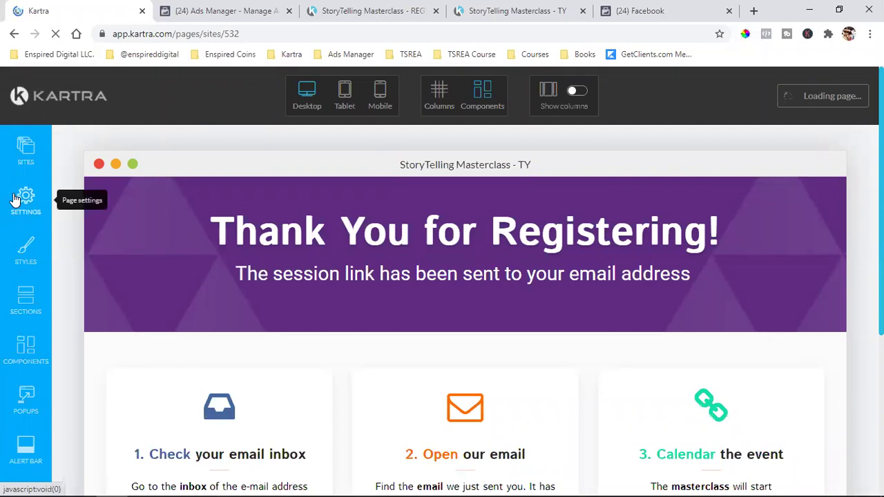
- Paste the pixel base code into the Facebook ads tracking code field of the StoryTelling Masterclass - TY page and apply it
{"action": "left_click", "coordinate": [16, 198]}
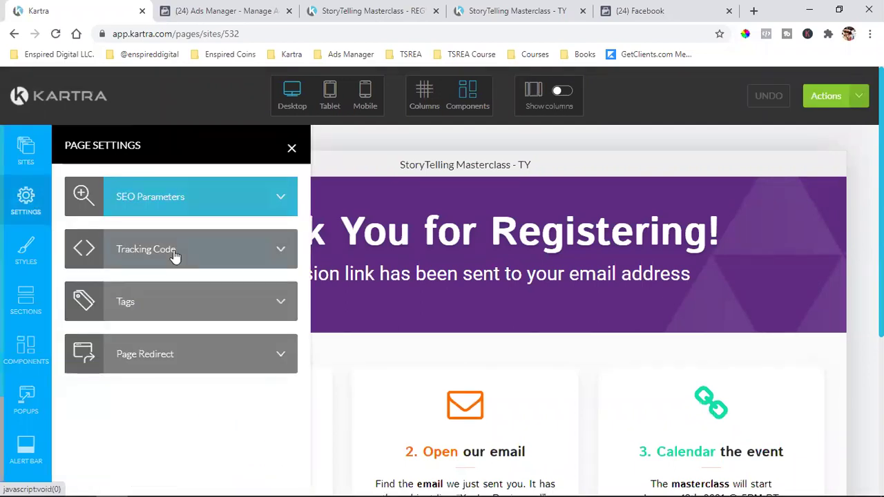
{"action": "left_click", "coordinate": [174, 255]}
{"action": "scroll", "coordinate": [174, 318], "scroll_direction": "down", "scroll_amount": 3}
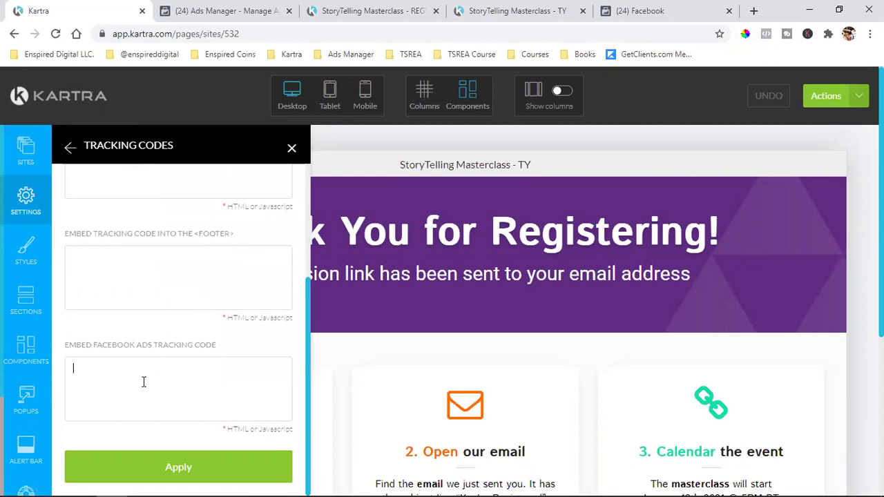
{"action": "key", "text": "ctrl+v"}
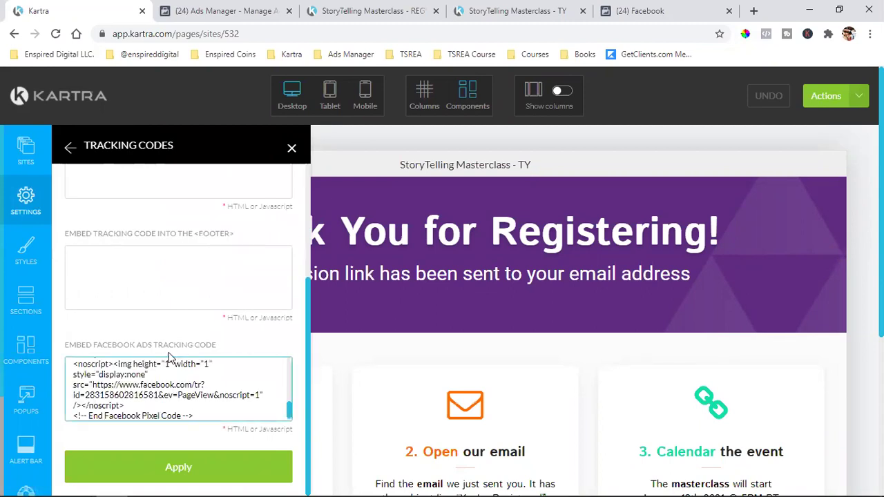
{"action": "left_click", "coordinate": [122, 467]}
- Save the thank-you page's progress and publish it live with the direct page link option
{"action": "left_click", "coordinate": [839, 97]}
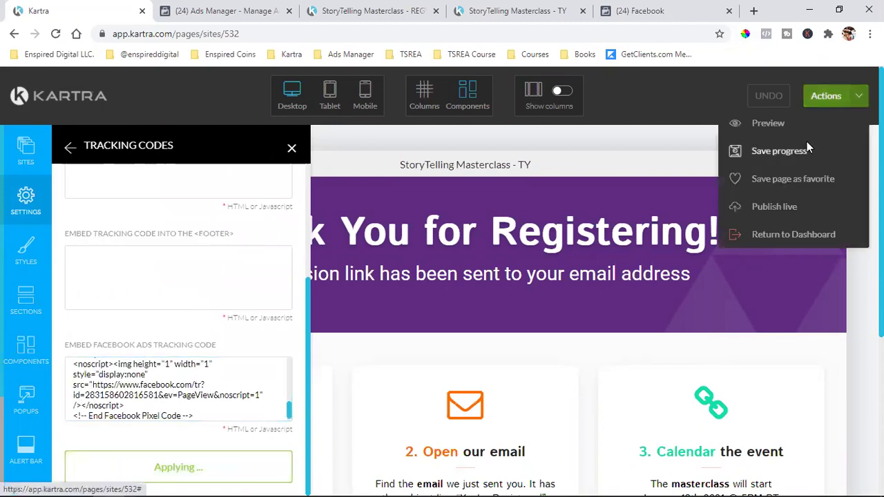
{"action": "left_click", "coordinate": [806, 147]}
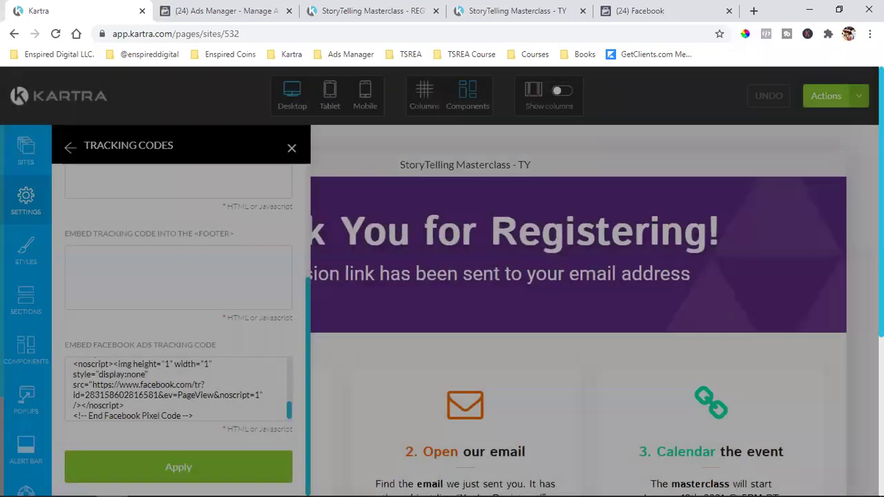
{"action": "left_click", "coordinate": [856, 100]}
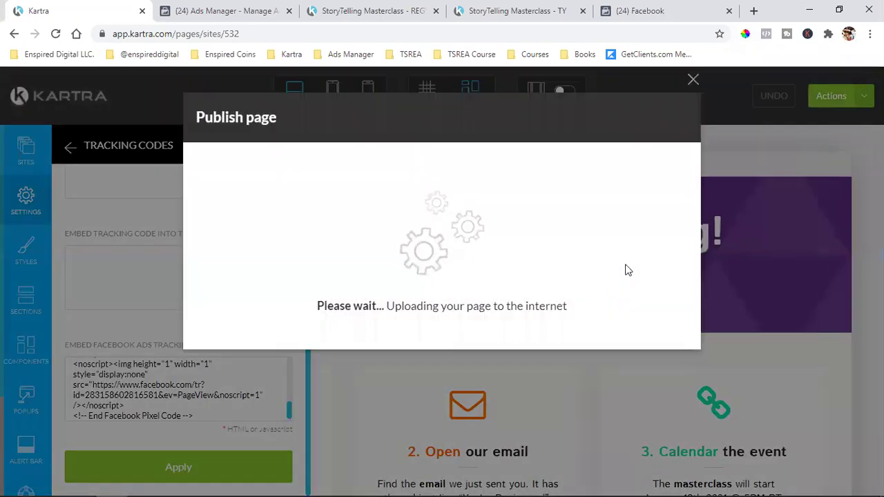
{"action": "left_click", "coordinate": [288, 242]}
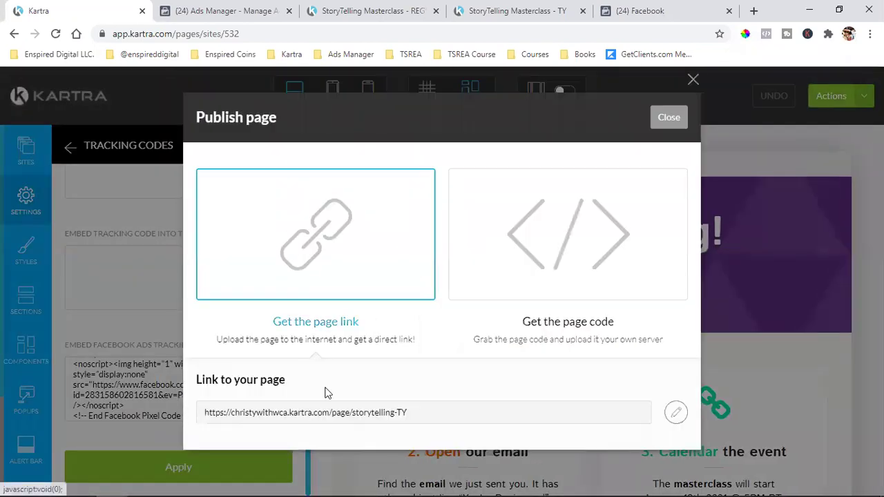
{"action": "left_click", "coordinate": [669, 118]}
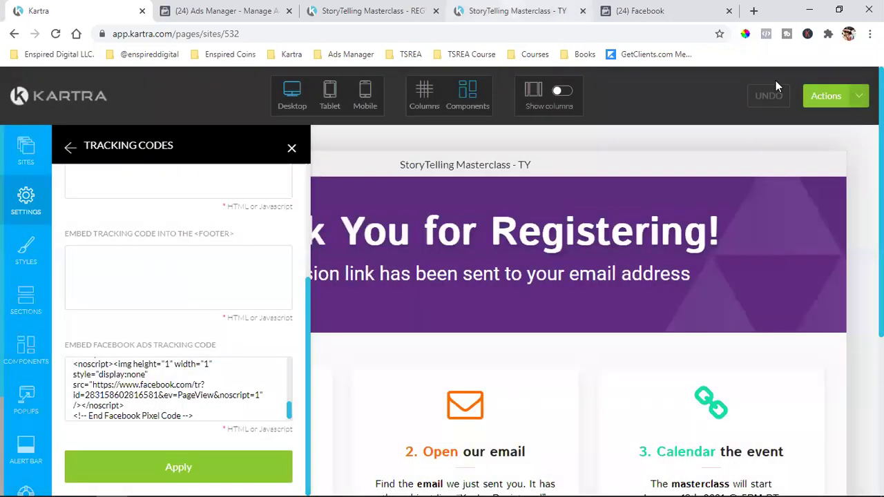
- Exit the thank-you page editor and return to the Kartra dashboard
{"action": "left_click", "coordinate": [830, 97]}
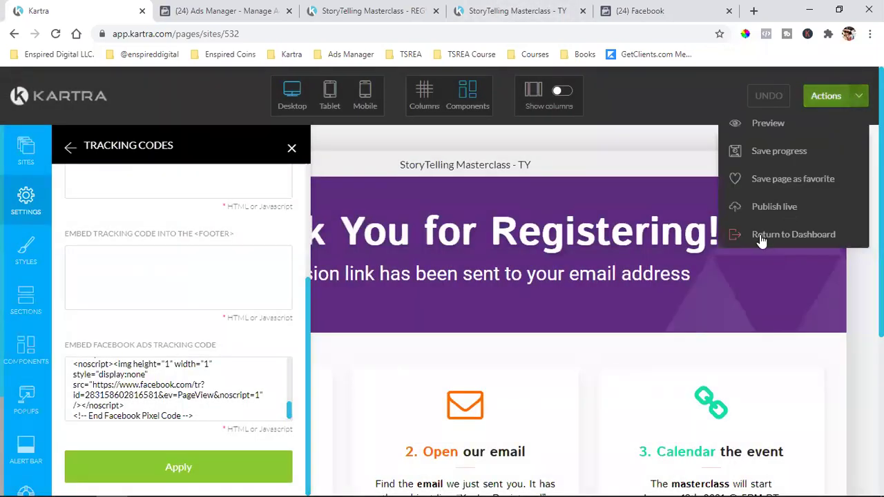
{"action": "left_click", "coordinate": [758, 234]}
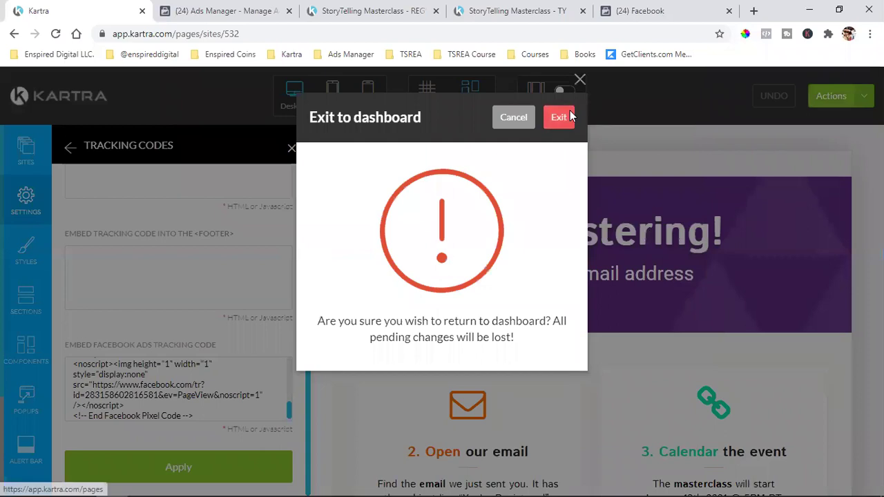
{"action": "left_click", "coordinate": [559, 118]}
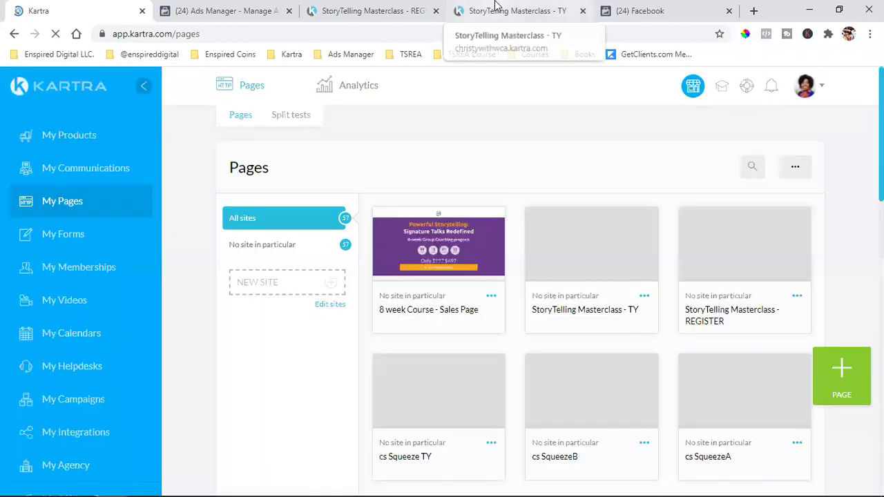
- Switch to the live thank-you page, reload it, and check it for the pixel with Facebook Pixel Helper
{"action": "left_click", "coordinate": [487, 16]}
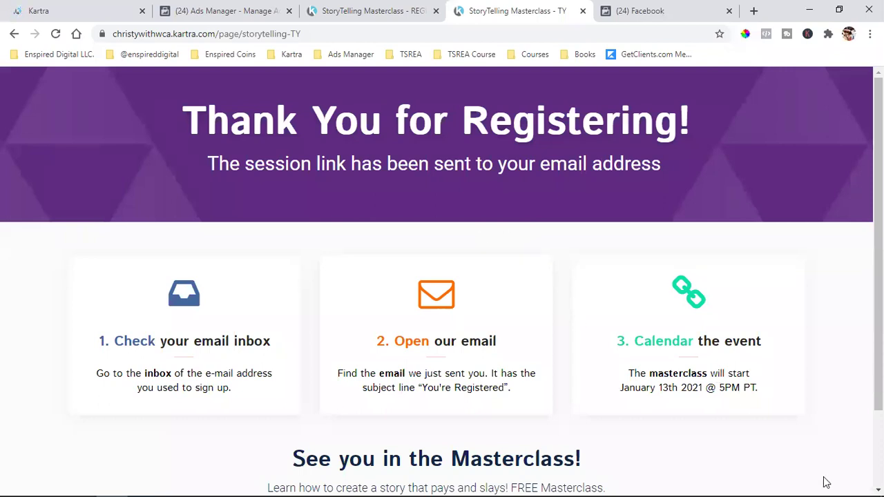
{"action": "left_click", "coordinate": [765, 34]}
{"action": "left_click", "coordinate": [757, 180]}
{"action": "left_click", "coordinate": [55, 34]}
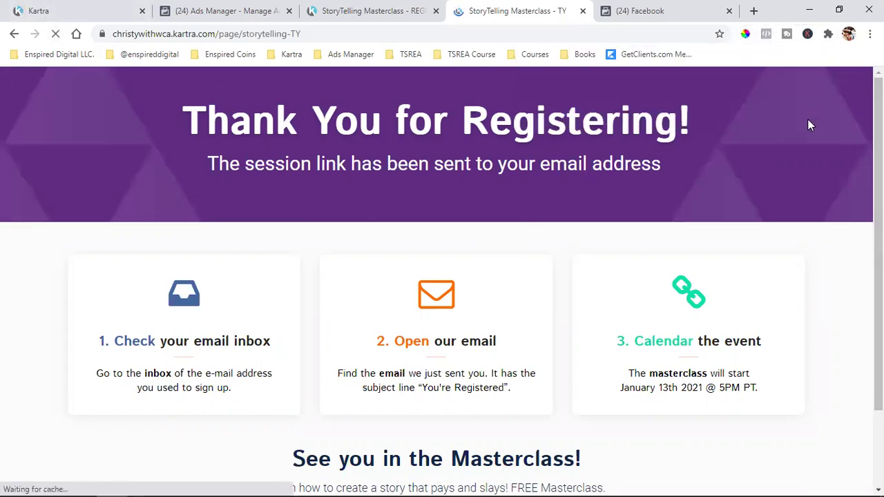
{"action": "left_click", "coordinate": [768, 38]}
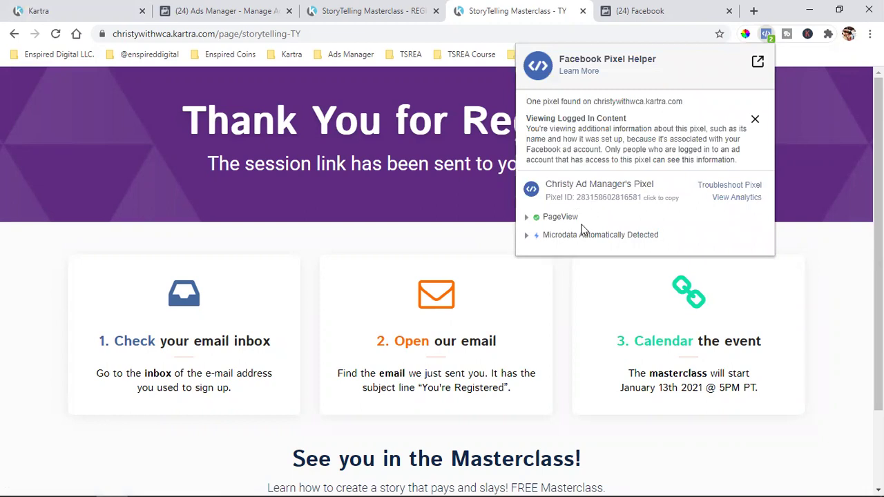
{"action": "left_click", "coordinate": [847, 207]}
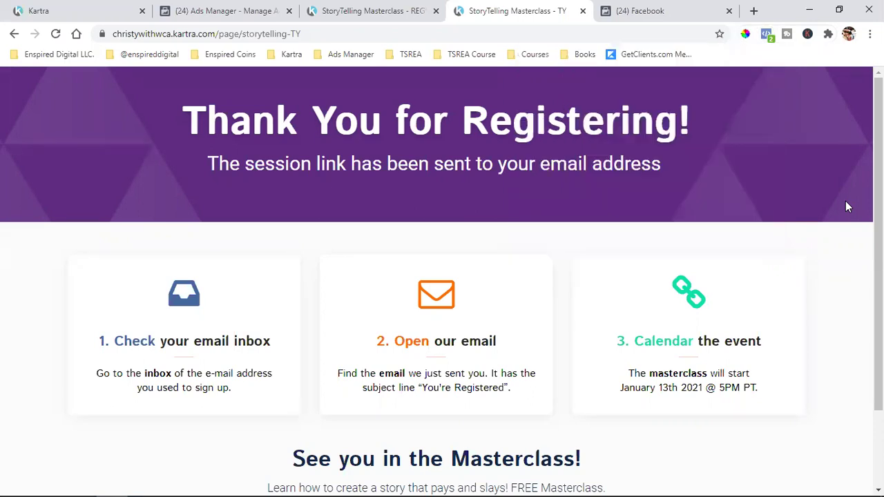
- Switch back to Kartra and look through the full list of pages across all sites
{"action": "left_click", "coordinate": [56, 7]}
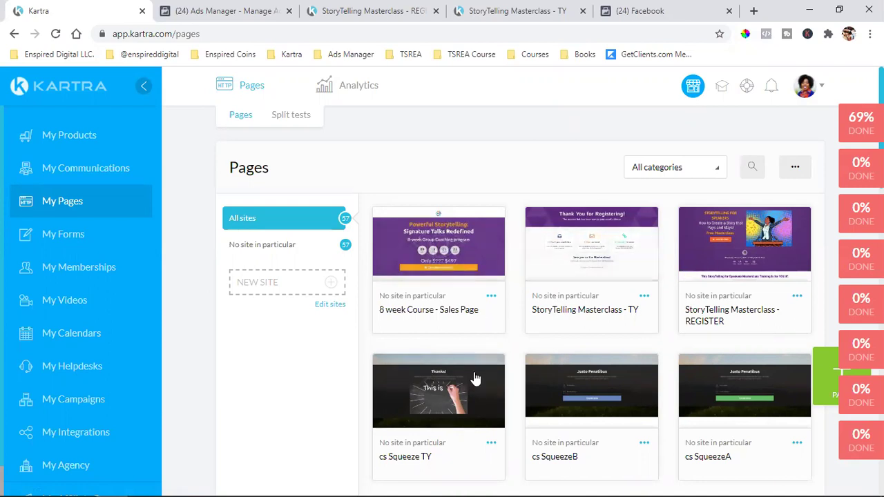
{"action": "scroll", "coordinate": [272, 193], "scroll_direction": "down", "scroll_amount": 4}
{"action": "scroll", "coordinate": [608, 283], "scroll_direction": "down", "scroll_amount": 5}
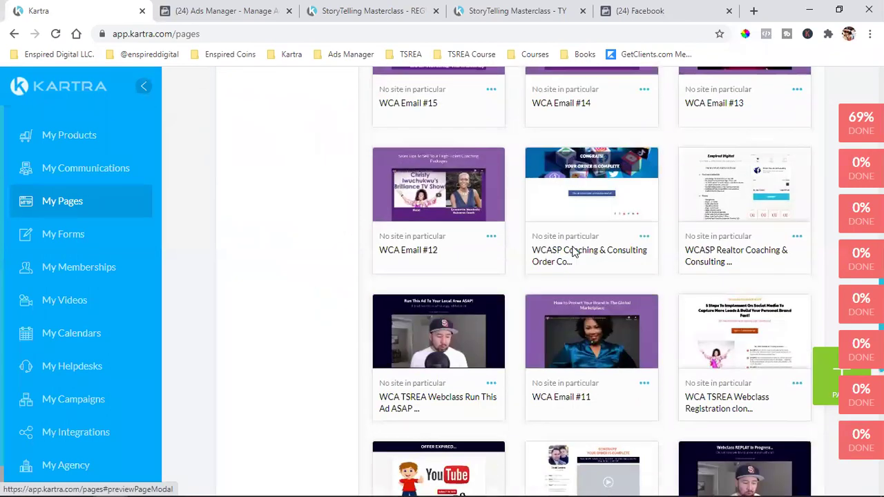
{"action": "scroll", "coordinate": [580, 263], "scroll_direction": "down", "scroll_amount": 10}
{"action": "scroll", "coordinate": [585, 282], "scroll_direction": "up", "scroll_amount": 15}
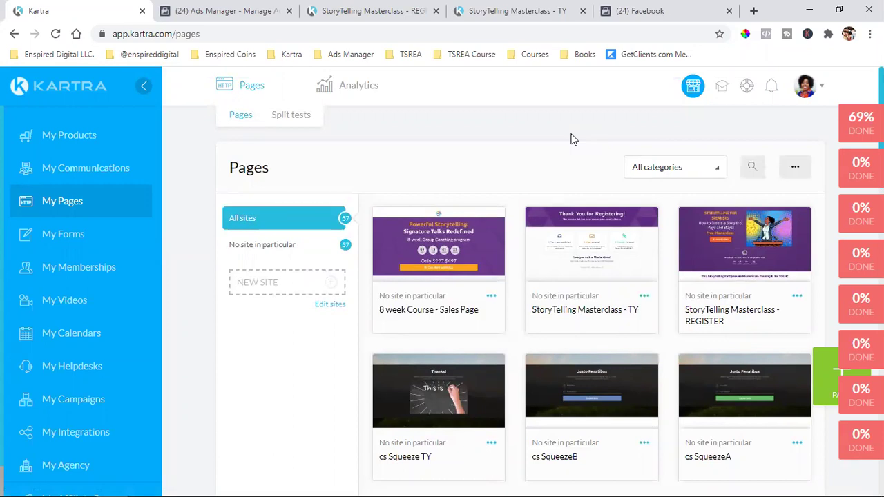
{"action": "scroll", "coordinate": [571, 139], "scroll_direction": "down", "scroll_amount": 2}
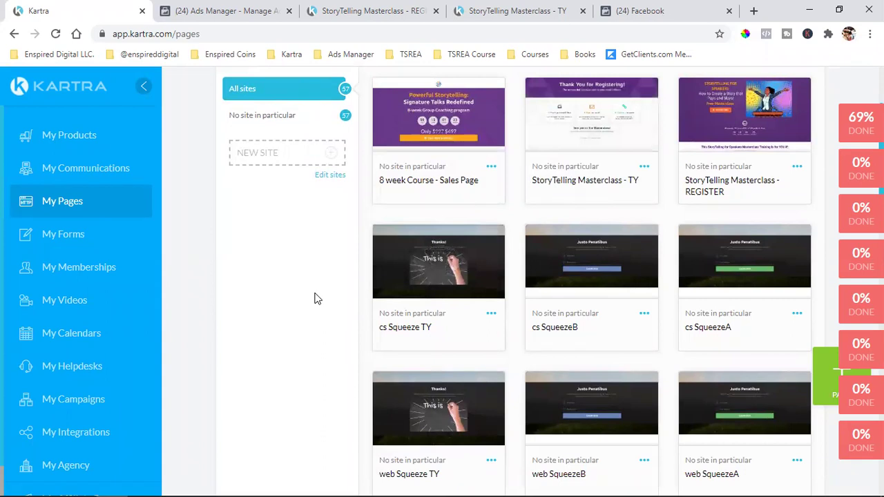
- Look over the list of pages and open the 8 week Course - Sales Page in the page editor
{"action": "scroll", "coordinate": [315, 298], "scroll_direction": "up", "scroll_amount": 2}
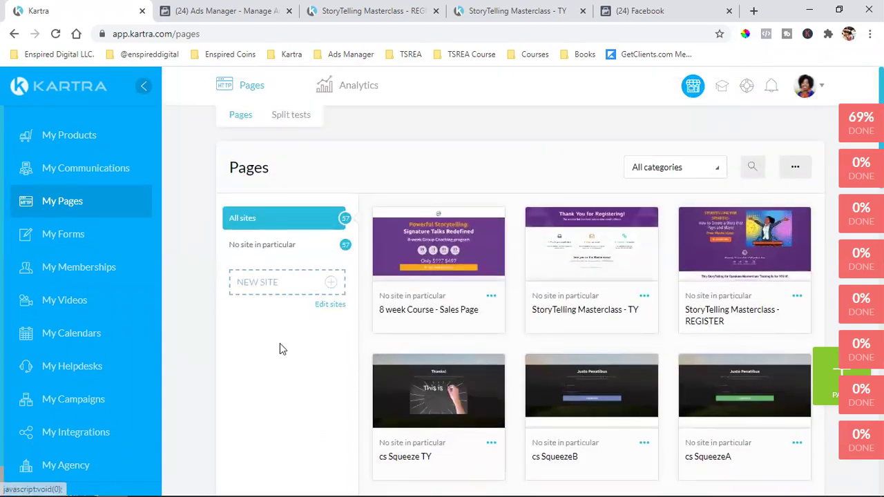
{"action": "scroll", "coordinate": [269, 353], "scroll_direction": "down", "scroll_amount": 5}
{"action": "scroll", "coordinate": [269, 359], "scroll_direction": "down", "scroll_amount": 6}
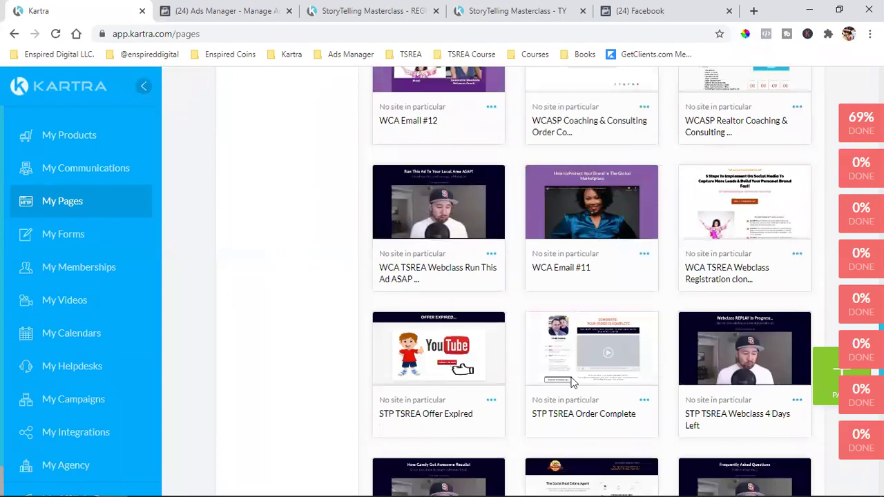
{"action": "scroll", "coordinate": [706, 428], "scroll_direction": "up", "scroll_amount": 4}
{"action": "scroll", "coordinate": [693, 340], "scroll_direction": "up", "scroll_amount": 8}
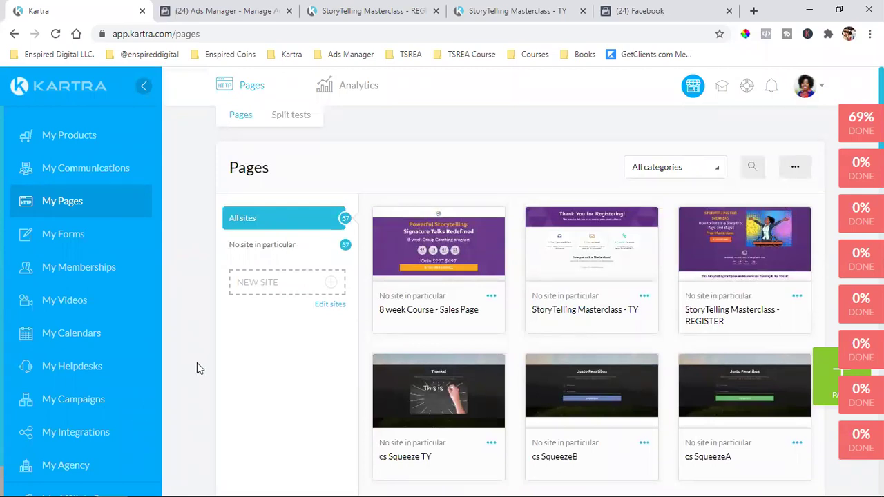
{"action": "left_click", "coordinate": [491, 297]}
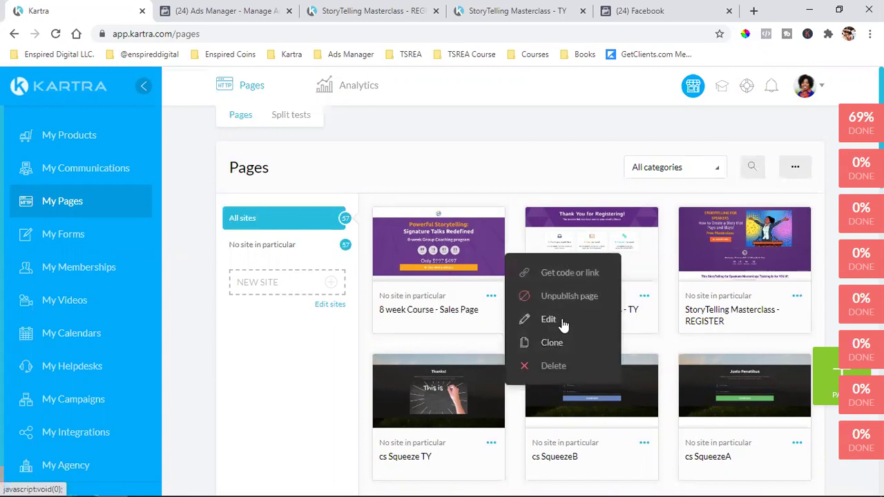
{"action": "left_click", "coordinate": [562, 319]}
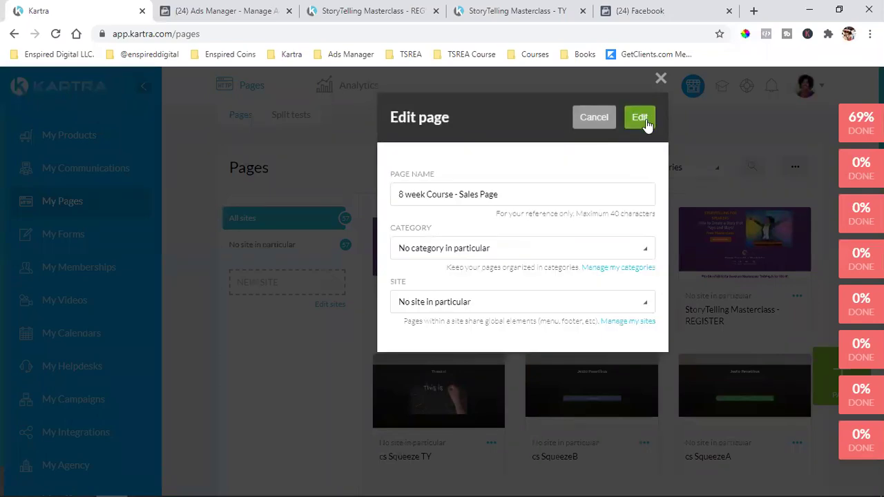
{"action": "left_click", "coordinate": [643, 120]}
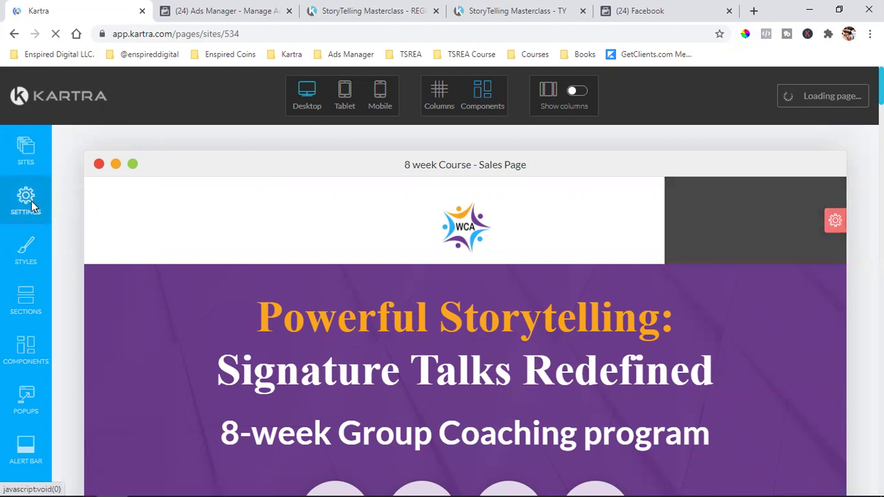
- Paste the copied Facebook pixel base code into the sales page's Facebook ads tracking code setting and apply it
{"action": "left_click", "coordinate": [31, 201]}
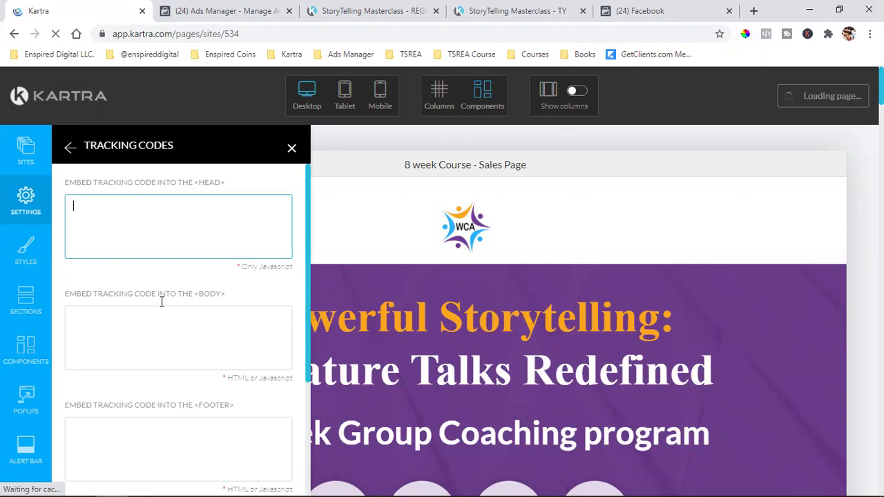
{"action": "scroll", "coordinate": [163, 307], "scroll_direction": "down", "scroll_amount": 3}
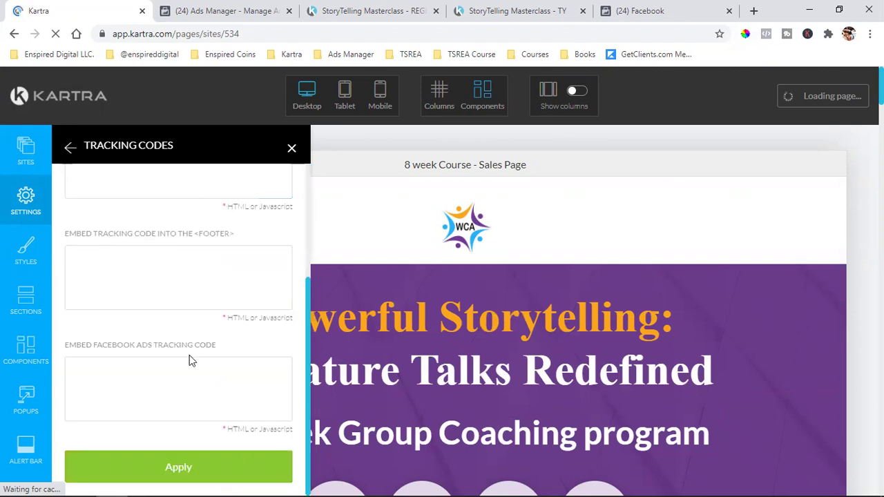
{"action": "left_click", "coordinate": [98, 369]}
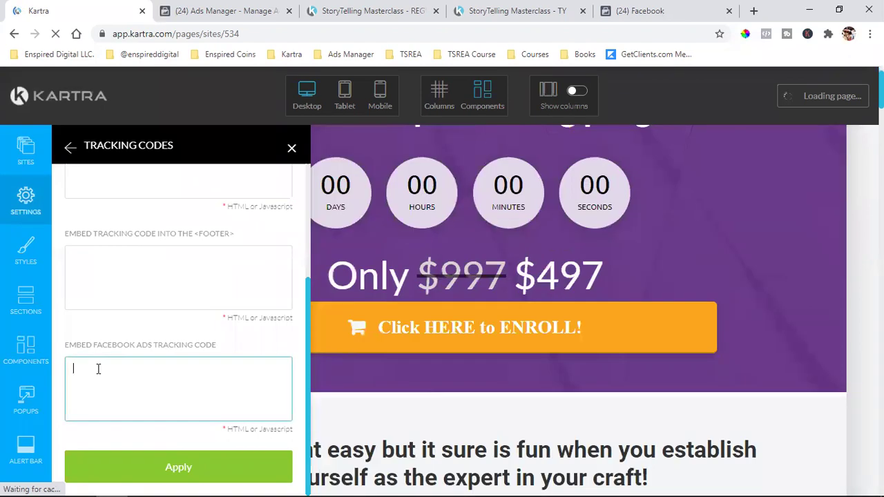
{"action": "key", "text": "ctrl+v"}
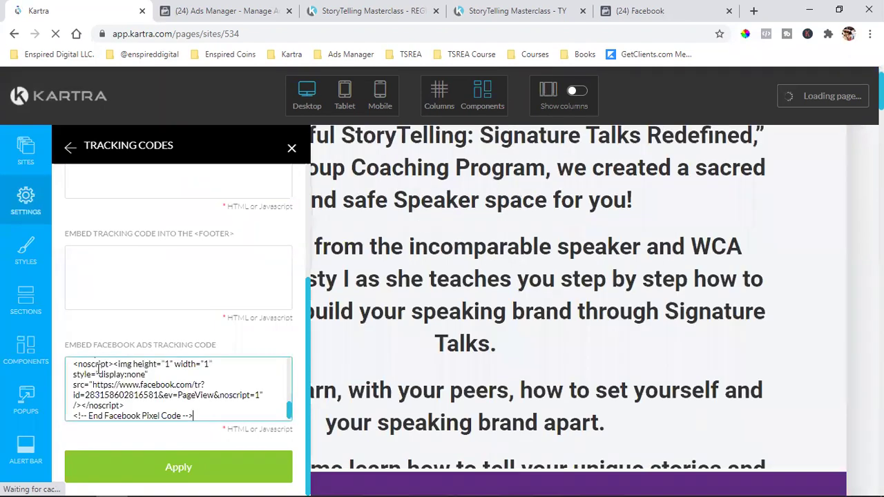
{"action": "left_click", "coordinate": [140, 466]}
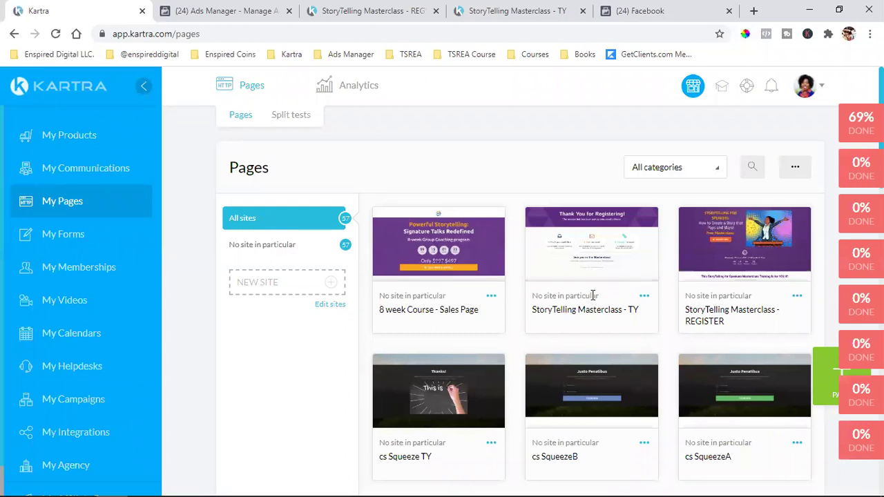
- Switch to Facebook Events Manager, ignore the pixel's active New Domain Sending Data issue, and return to the pixel's overview
{"action": "left_click", "coordinate": [670, 10]}
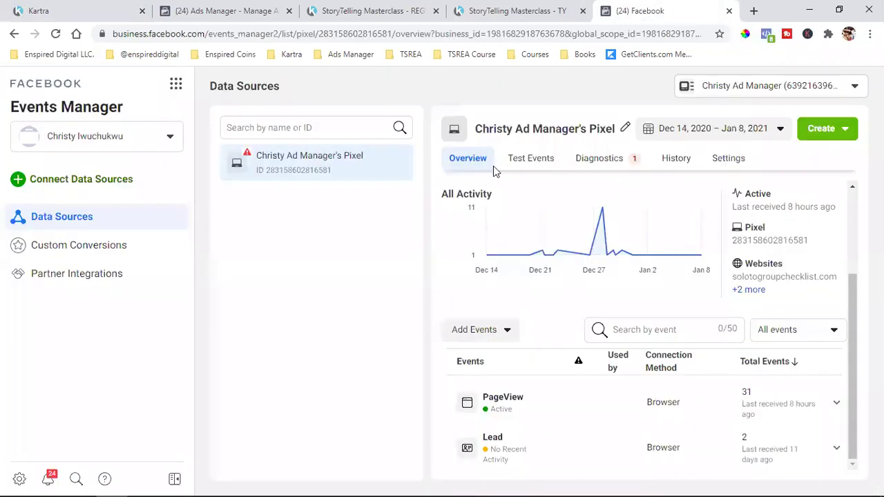
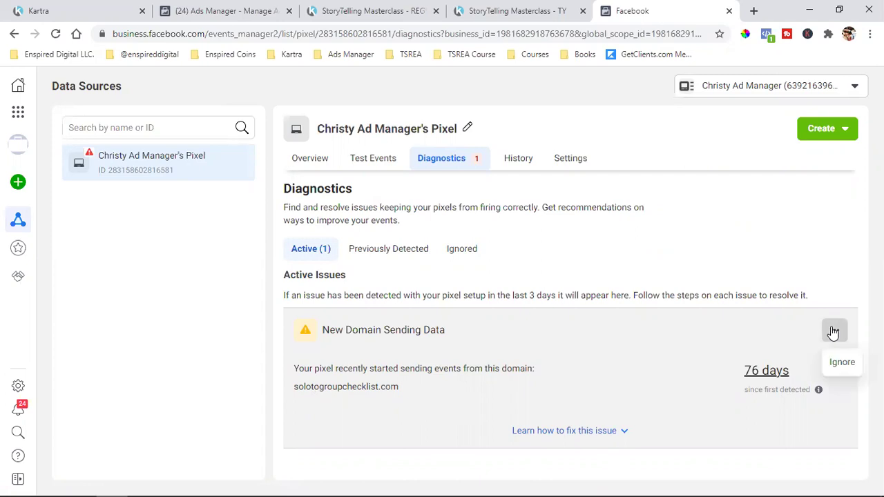
{"action": "left_click", "coordinate": [855, 378]}
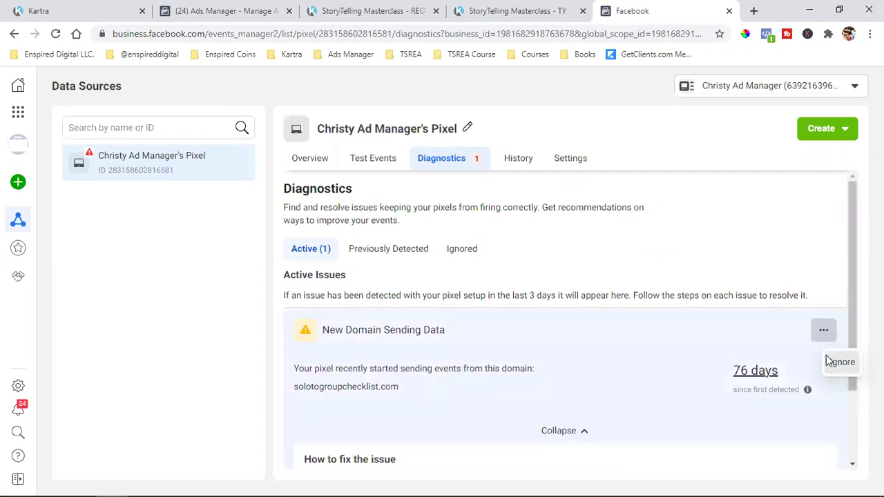
{"action": "left_click", "coordinate": [304, 161]}
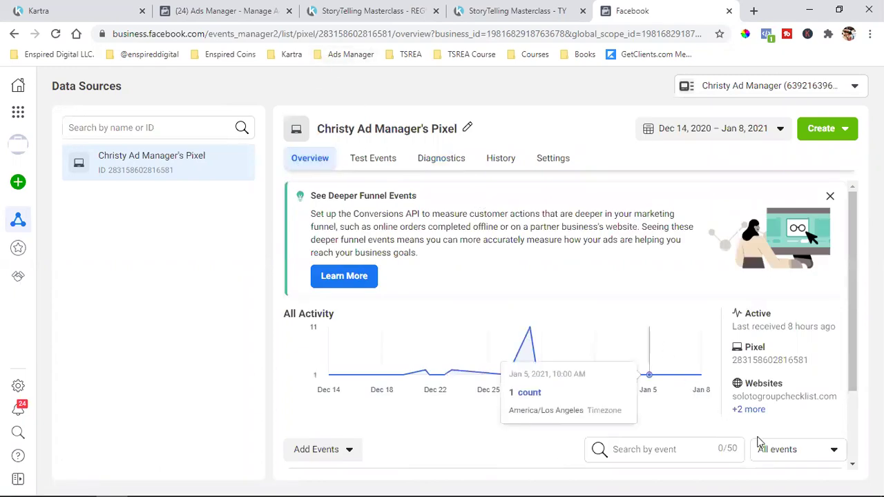
- Reload Events Manager from the business tools shortcuts and check which ad account is selected
{"action": "left_click", "coordinate": [18, 113]}
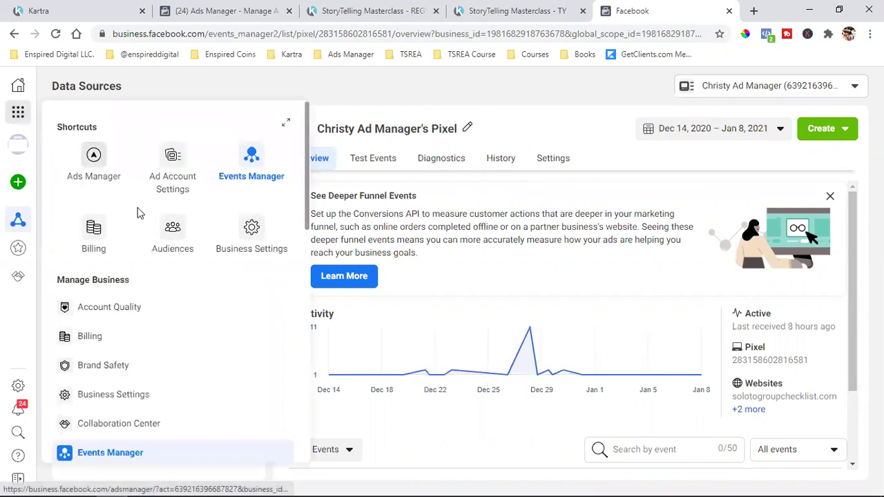
{"action": "left_click", "coordinate": [251, 164]}
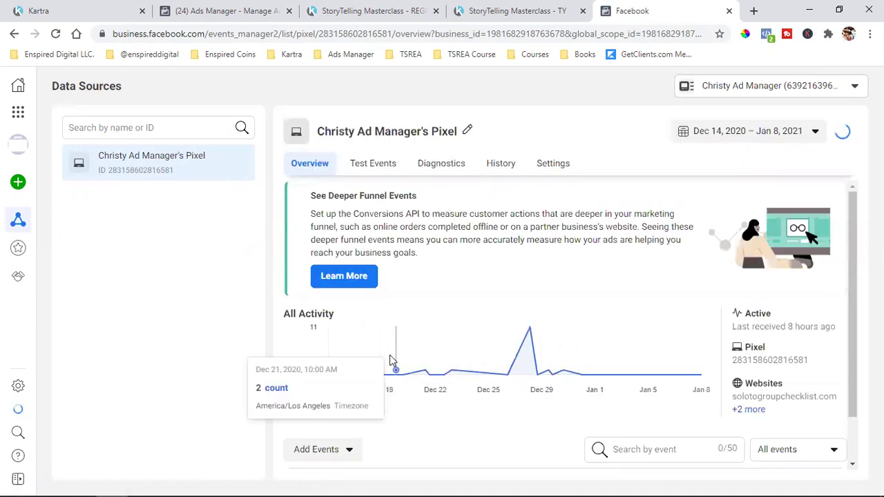
{"action": "left_click", "coordinate": [767, 94]}
{"action": "left_click", "coordinate": [749, 93]}
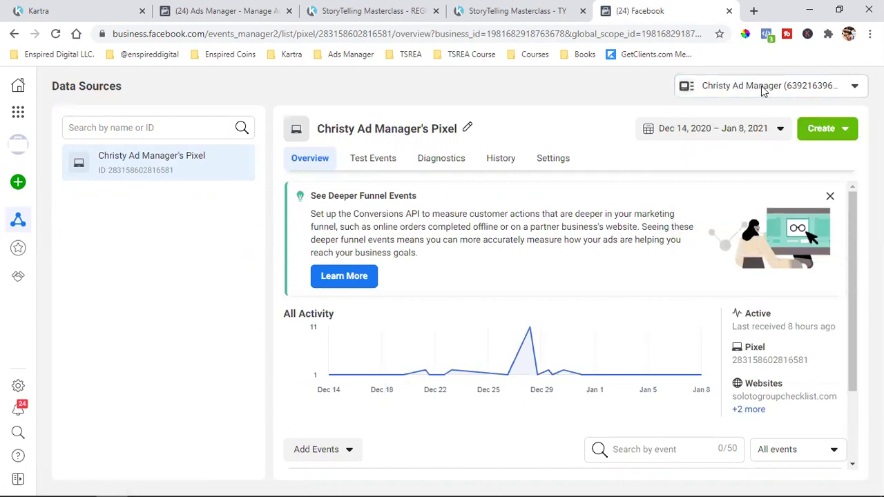
- Review the manual pixel installation from base code through advanced matching to event code, close it, and switch back to Kartra
{"action": "scroll", "coordinate": [424, 305], "scroll_direction": "down", "scroll_amount": 2}
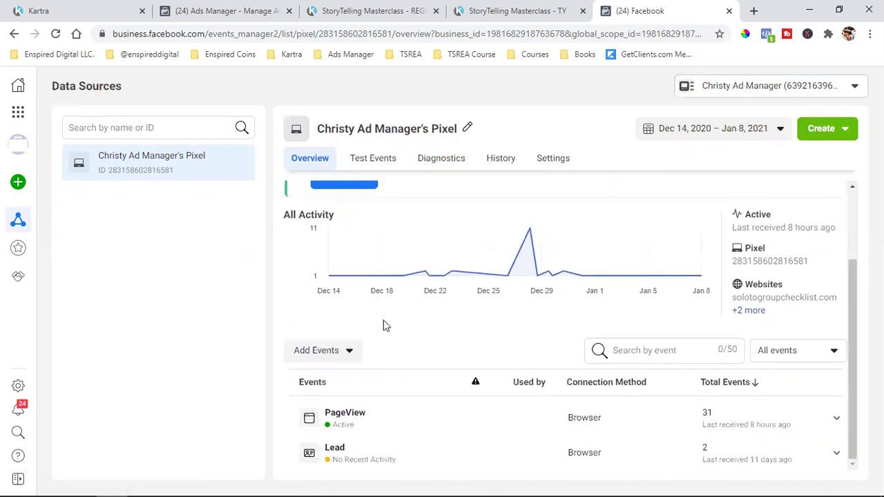
{"action": "left_click", "coordinate": [324, 351]}
{"action": "left_click", "coordinate": [349, 257]}
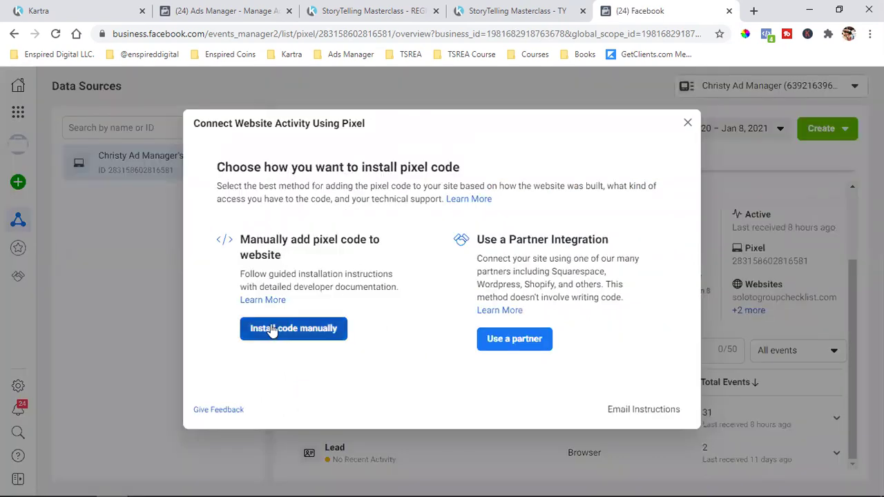
{"action": "left_click", "coordinate": [273, 330]}
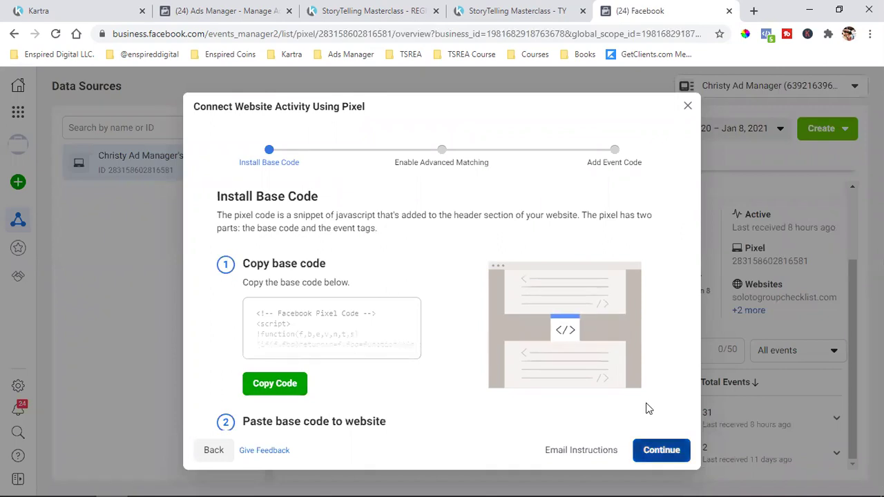
{"action": "left_click", "coordinate": [656, 449]}
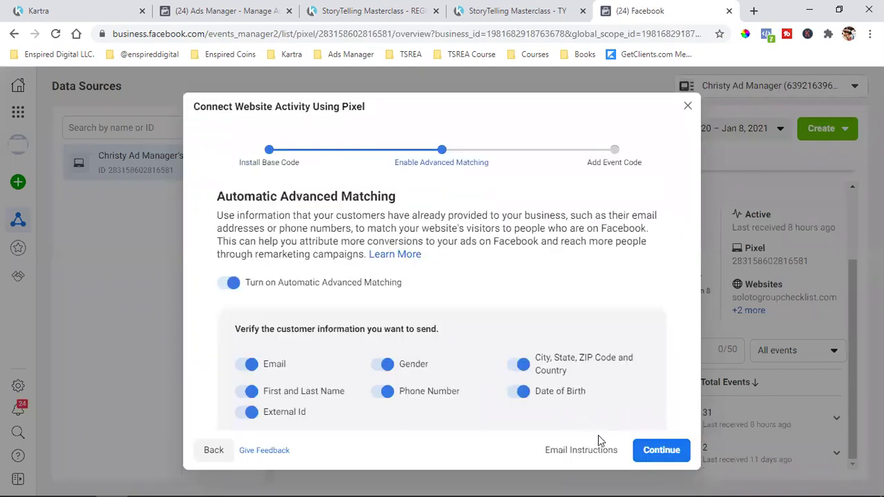
{"action": "left_click", "coordinate": [652, 450]}
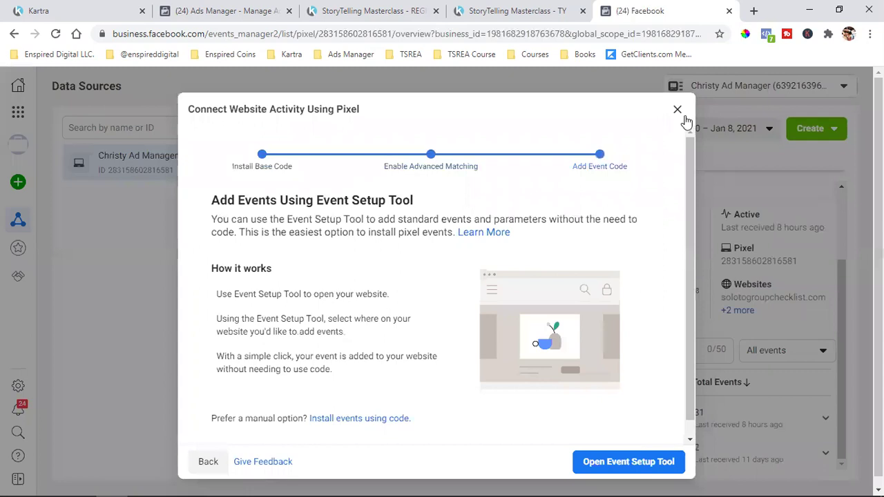
{"action": "left_click", "coordinate": [678, 110]}
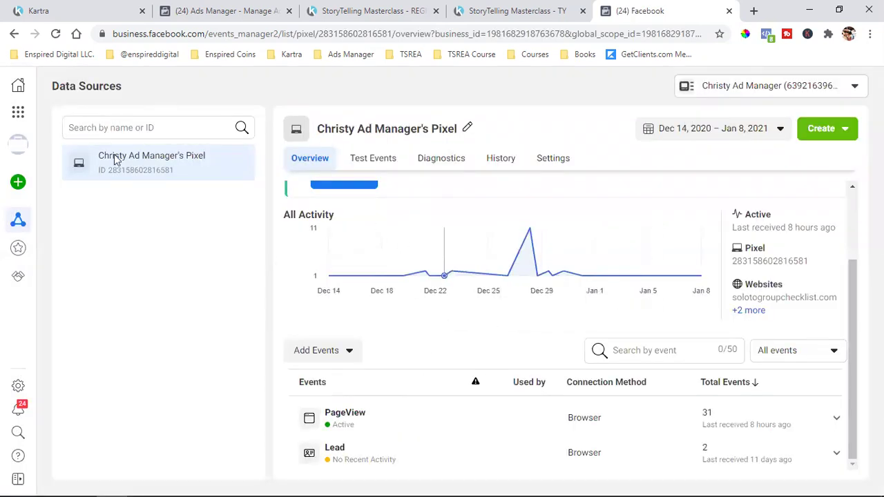
{"action": "left_click", "coordinate": [79, 8]}
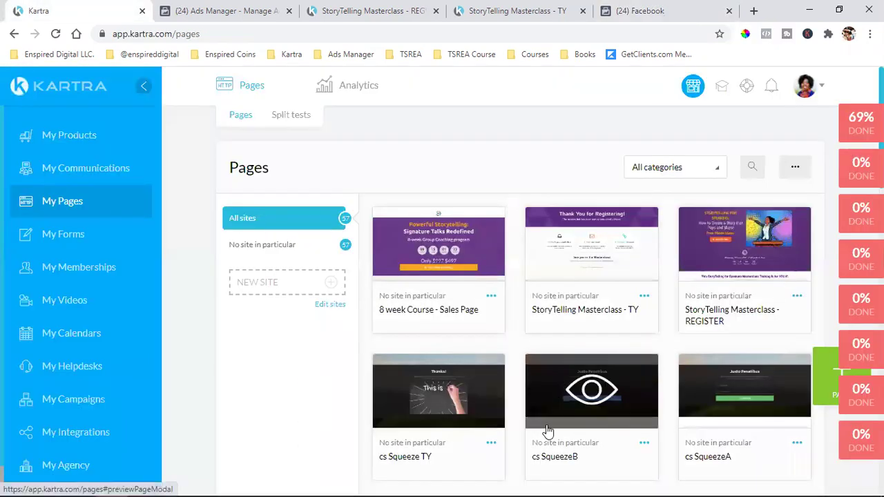